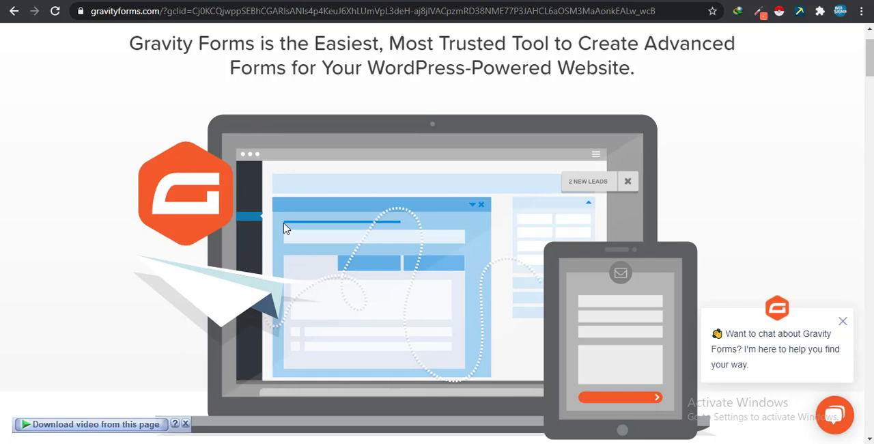
- Look over the Gravity Forms product page and the plugin's entry in the site's installed plugins list
{"action": "scroll", "coordinate": [286, 228], "scroll_direction": "down", "scroll_amount": 9}
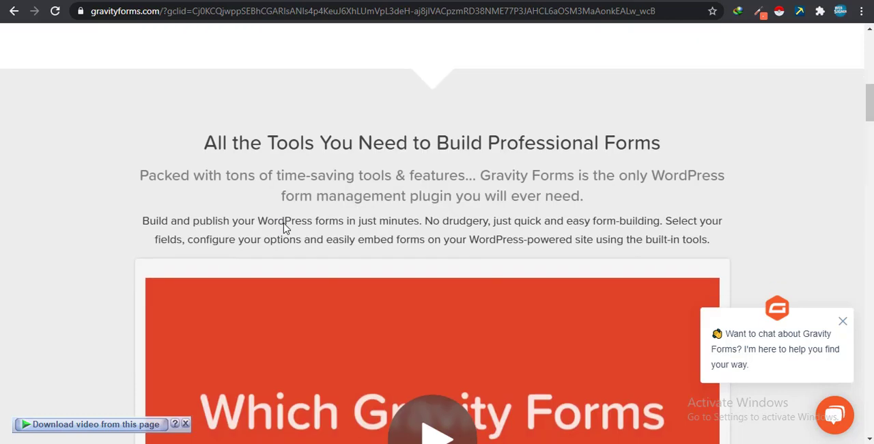
{"action": "scroll", "coordinate": [285, 223], "scroll_direction": "down", "scroll_amount": 5}
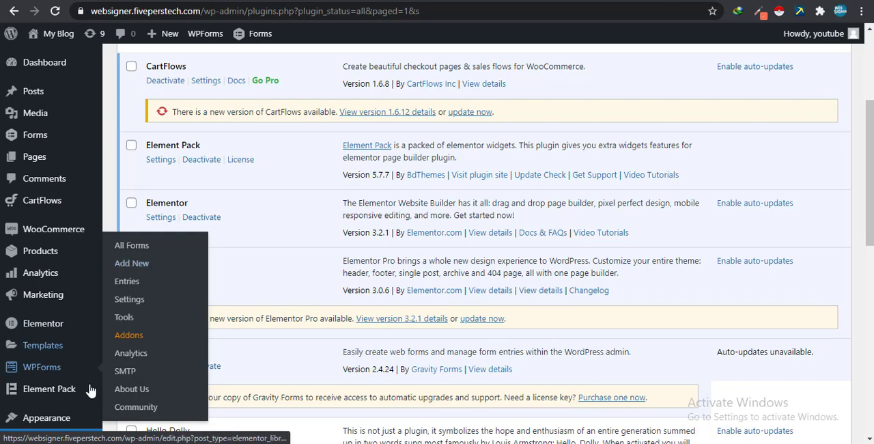
{"action": "scroll", "coordinate": [244, 257], "scroll_direction": "down", "scroll_amount": 2}
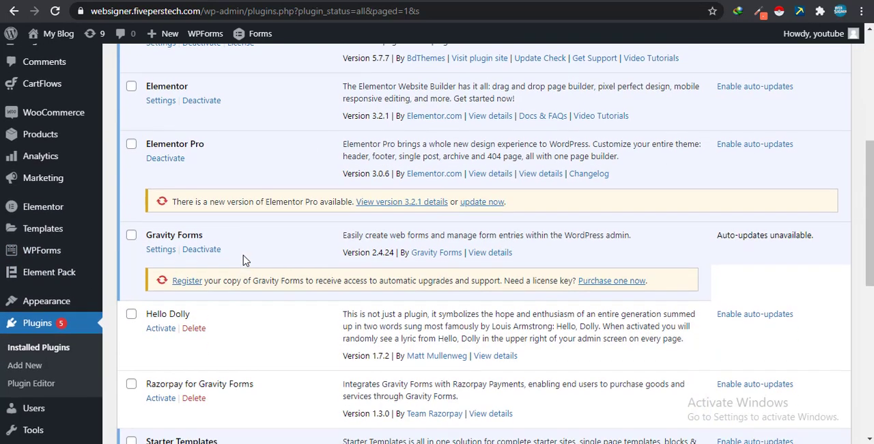
{"action": "left_click", "coordinate": [30, 355]}
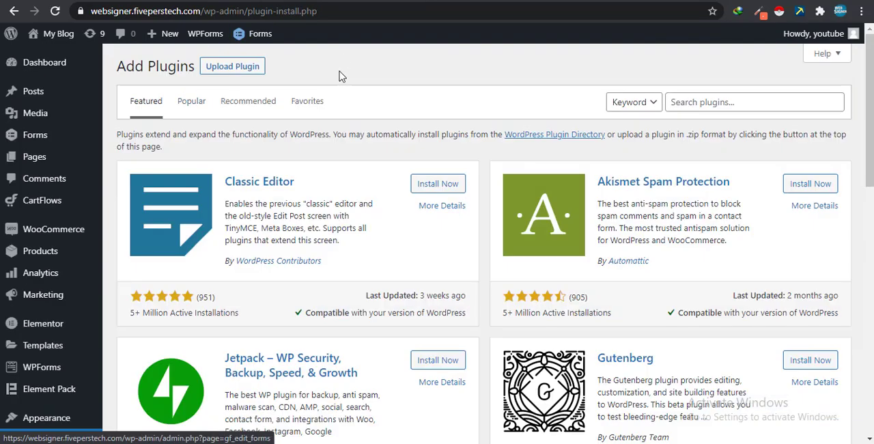
{"action": "left_click", "coordinate": [239, 67]}
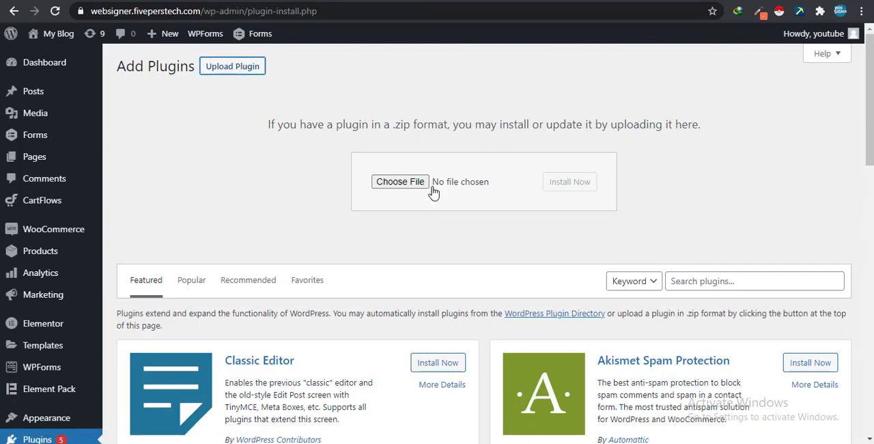
{"action": "left_click", "coordinate": [385, 185]}
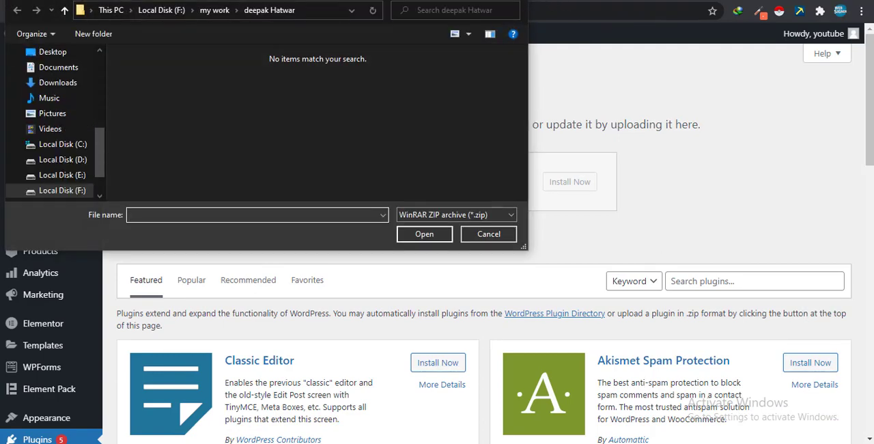
{"action": "key", "text": "Escape"}
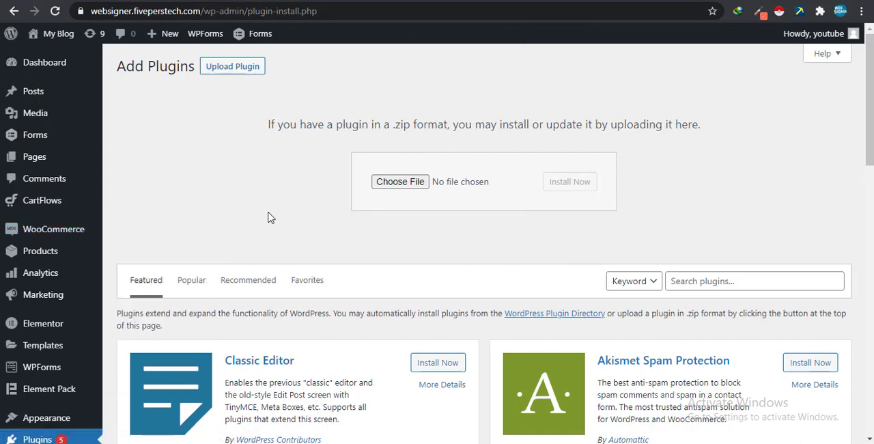
{"action": "scroll", "coordinate": [217, 192], "scroll_direction": "down", "scroll_amount": 2}
{"action": "scroll", "coordinate": [160, 184], "scroll_direction": "up", "scroll_amount": 2}
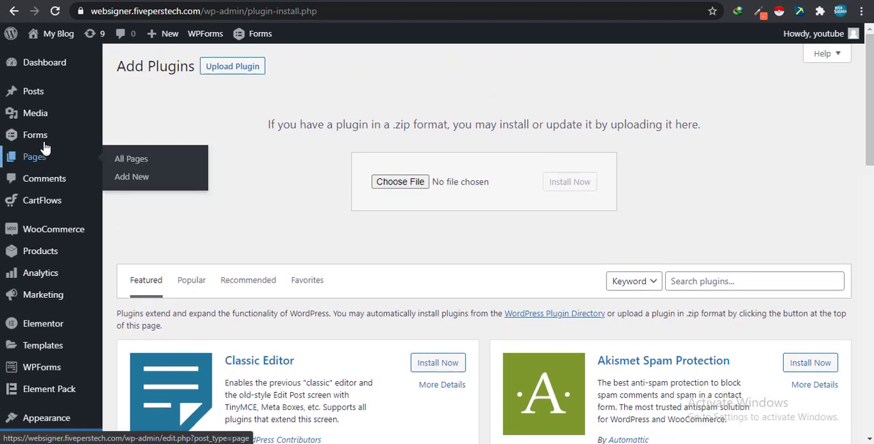
- Open the general settings of Gravity Forms and look over the available options
{"action": "mouse_move", "coordinate": [50, 141]}
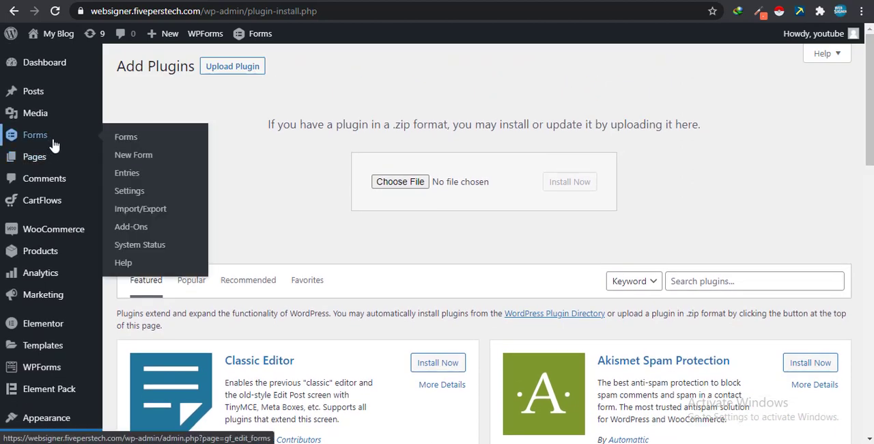
{"action": "left_click", "coordinate": [136, 192]}
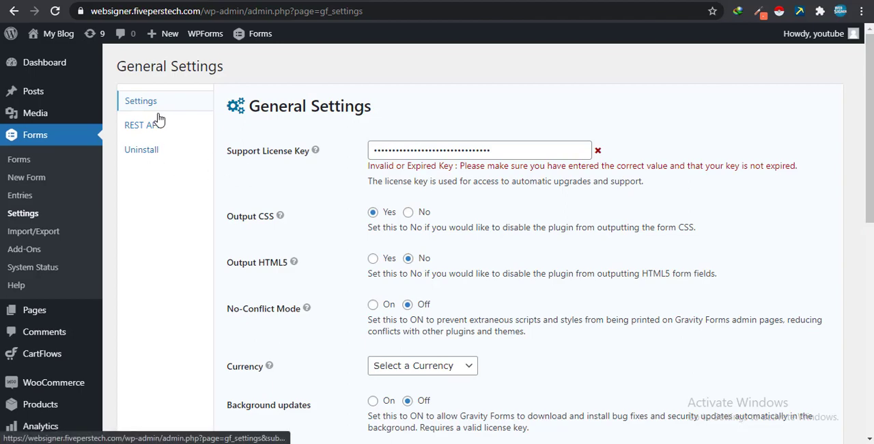
{"action": "scroll", "coordinate": [161, 198], "scroll_direction": "down", "scroll_amount": 2}
{"action": "scroll", "coordinate": [165, 215], "scroll_direction": "up", "scroll_amount": 2}
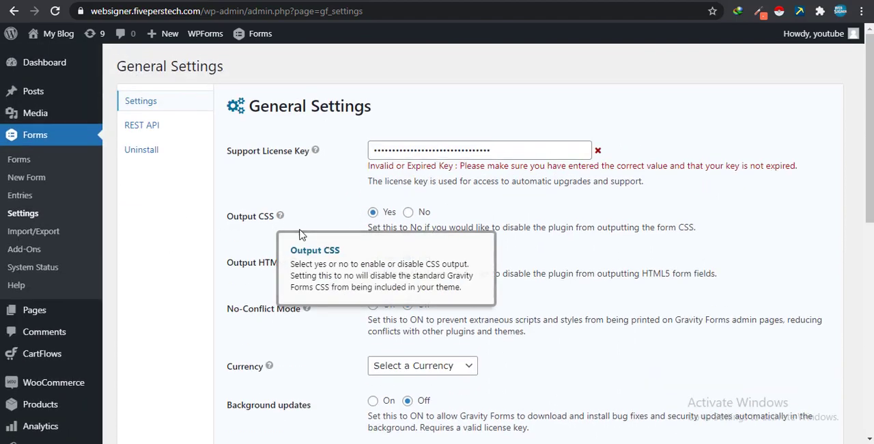
- Set the Gravity Forms currency to U.S. Dollar
{"action": "scroll", "coordinate": [439, 292], "scroll_direction": "down", "scroll_amount": 2}
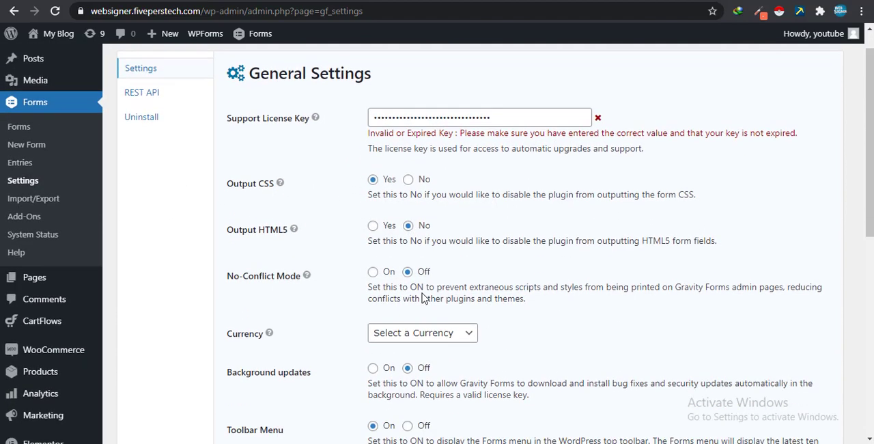
{"action": "left_click", "coordinate": [436, 247]}
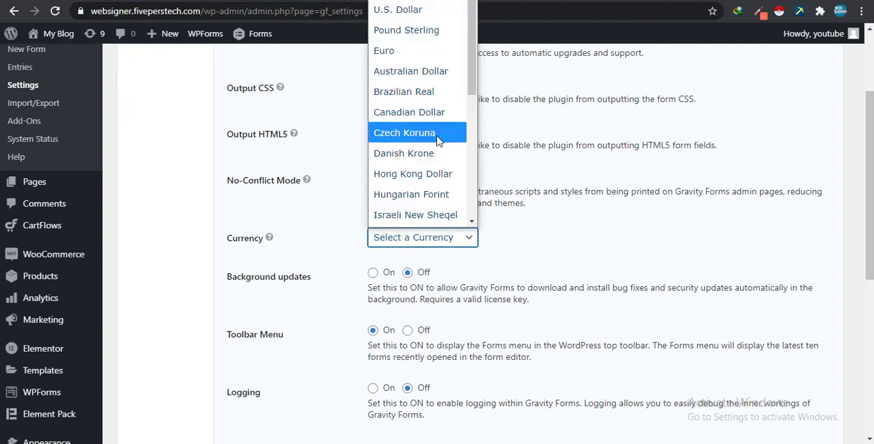
{"action": "left_click", "coordinate": [418, 13]}
{"action": "left_click", "coordinate": [416, 236]}
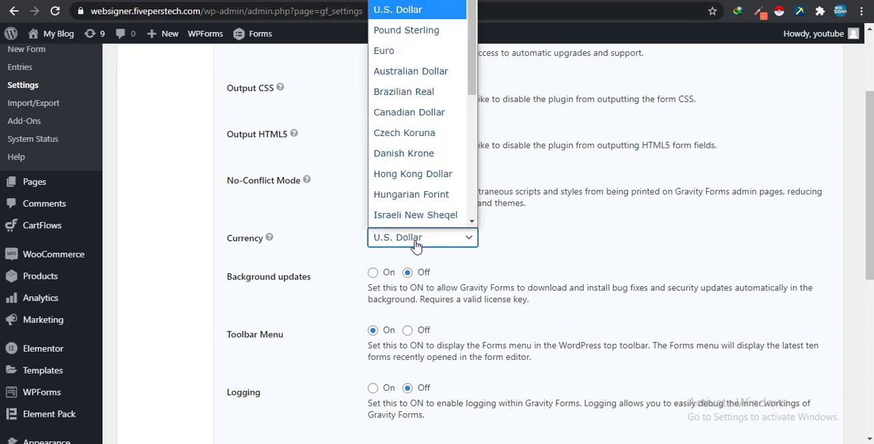
{"action": "left_click", "coordinate": [420, 243]}
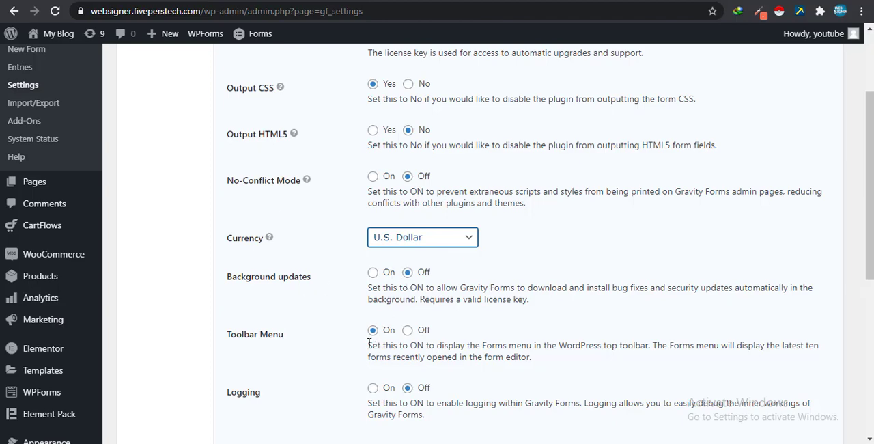
- Save the Gravity Forms general settings and decline the browser's offer to store the password
{"action": "scroll", "coordinate": [341, 334], "scroll_direction": "down", "scroll_amount": 2}
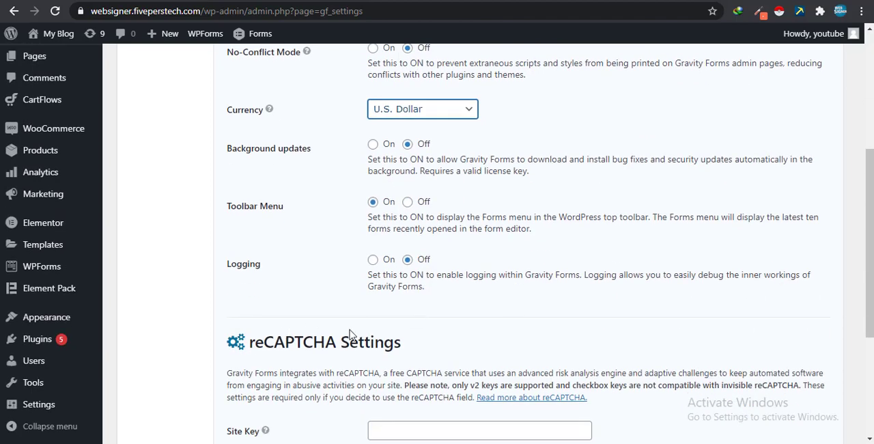
{"action": "scroll", "coordinate": [350, 334], "scroll_direction": "down", "scroll_amount": 2}
{"action": "scroll", "coordinate": [620, 295], "scroll_direction": "down", "scroll_amount": 2}
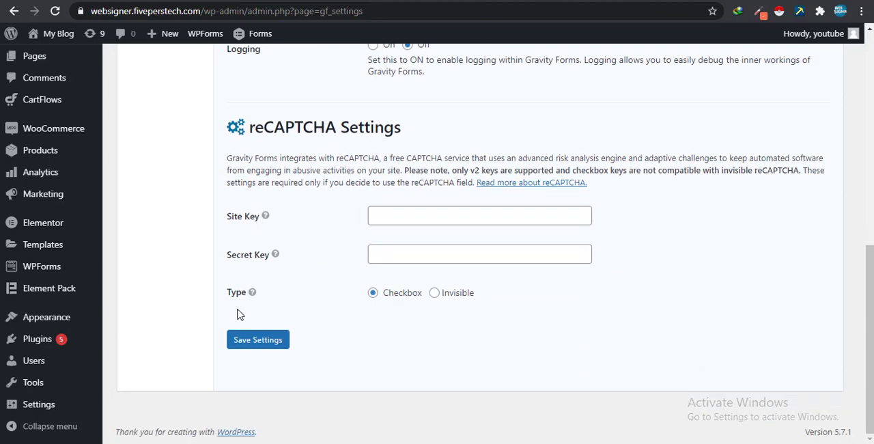
{"action": "left_click", "coordinate": [284, 340]}
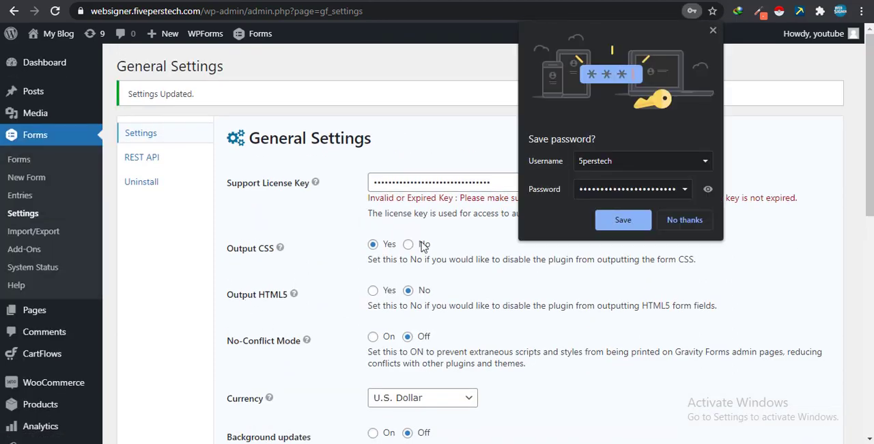
{"action": "left_click", "coordinate": [684, 220]}
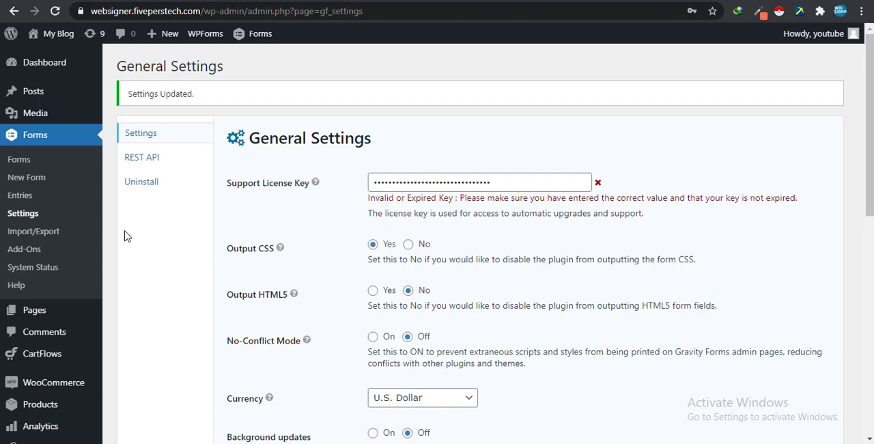
- Create a new Gravity Forms form titled "test 2" with the description "fwaf"
{"action": "left_click", "coordinate": [48, 167]}
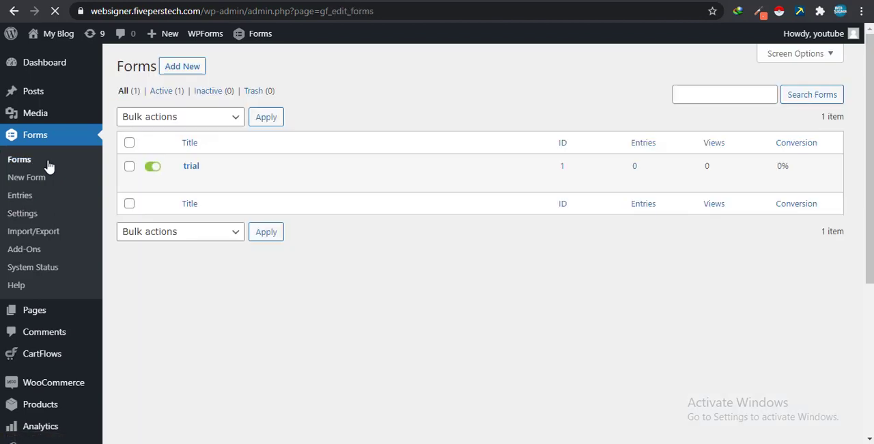
{"action": "mouse_move", "coordinate": [289, 172]}
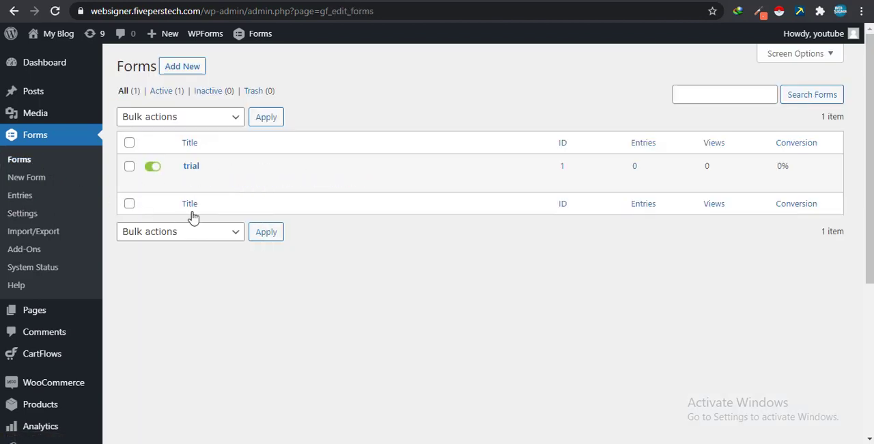
{"action": "left_click", "coordinate": [42, 182]}
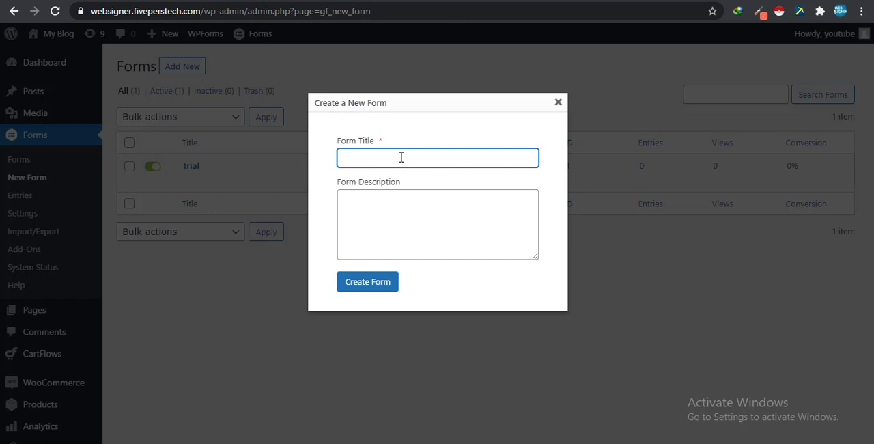
{"action": "type", "text": "test 2"}
{"action": "left_click", "coordinate": [377, 231]}
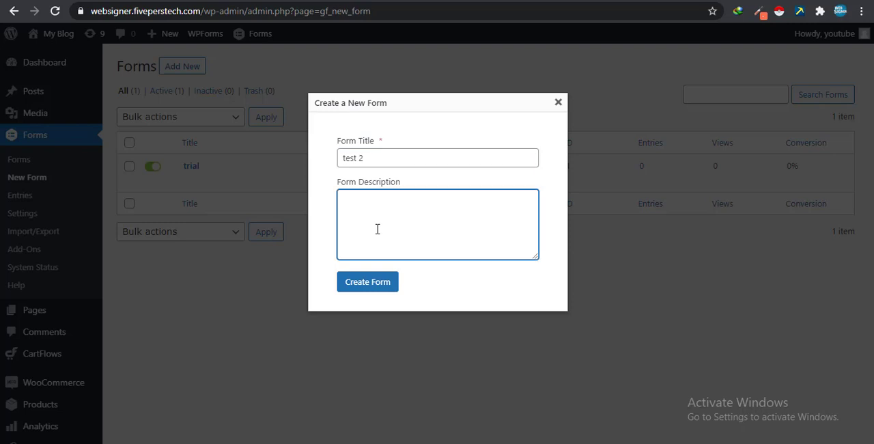
{"action": "type", "text": "fwaf"}
{"action": "left_click", "coordinate": [366, 282]}
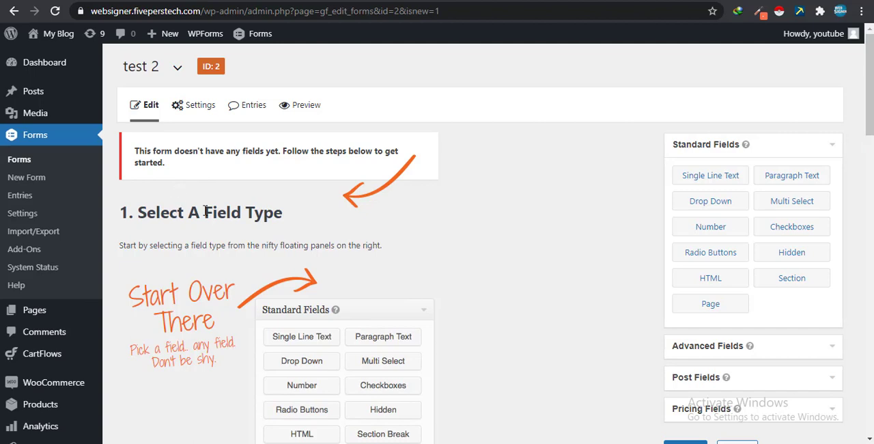
- Add a Single Line Text field to the empty test 2 form
{"action": "scroll", "coordinate": [208, 327], "scroll_direction": "down", "scroll_amount": 7}
{"action": "scroll", "coordinate": [211, 355], "scroll_direction": "up", "scroll_amount": 5}
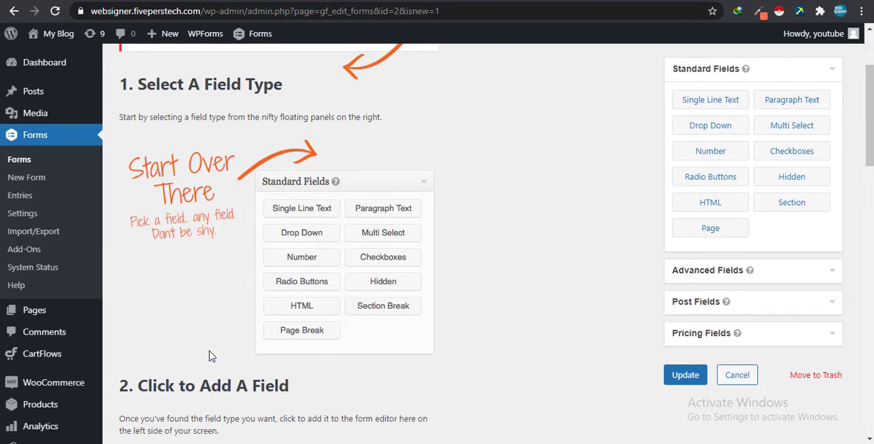
{"action": "scroll", "coordinate": [211, 355], "scroll_direction": "up", "scroll_amount": 2}
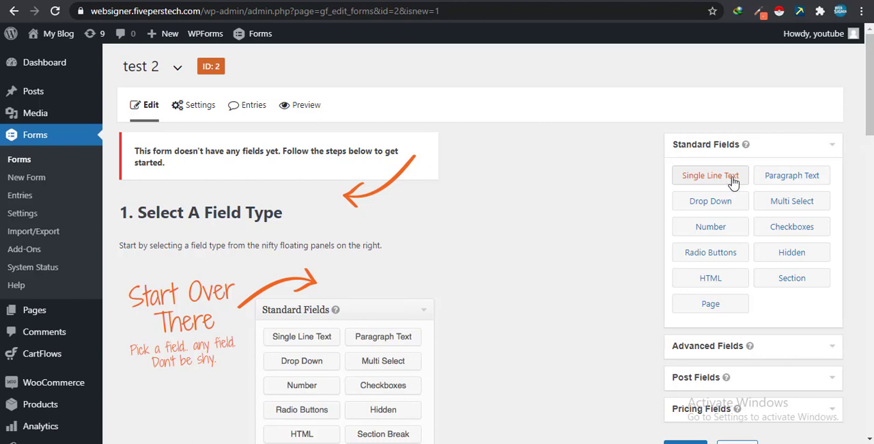
{"action": "left_click_drag", "start_coordinate": [733, 183], "coordinate": [186, 198]}
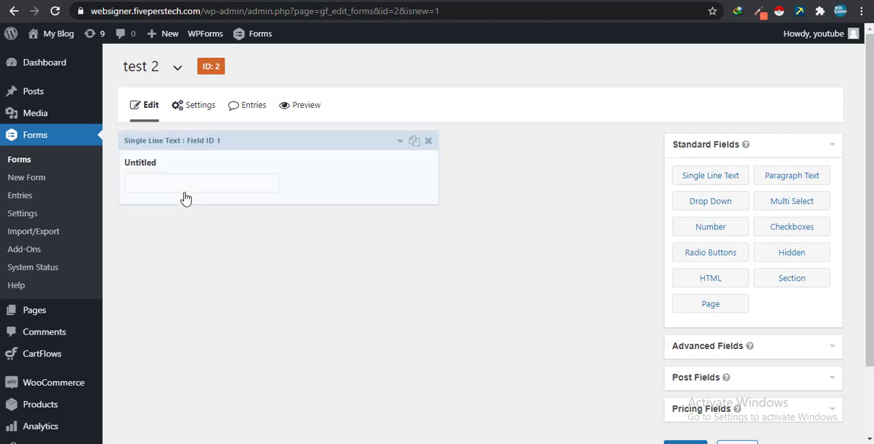
- Label the new single line text field "Name" and make it required
{"action": "left_click", "coordinate": [400, 142]}
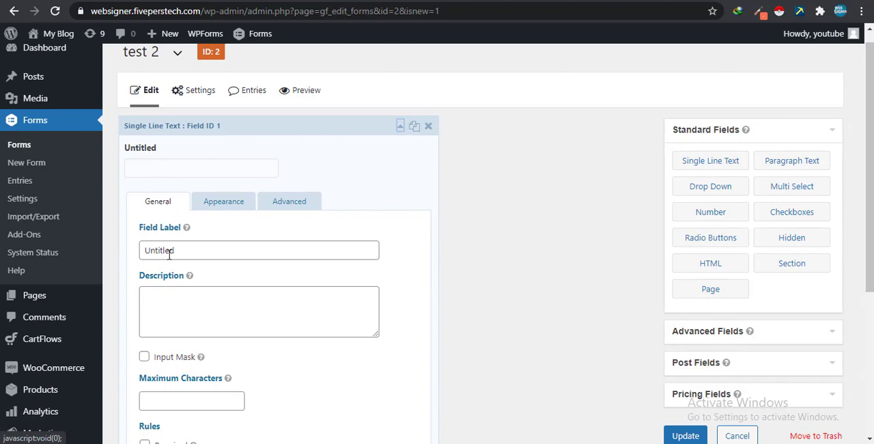
{"action": "left_click_drag", "start_coordinate": [184, 255], "coordinate": [111, 253]}
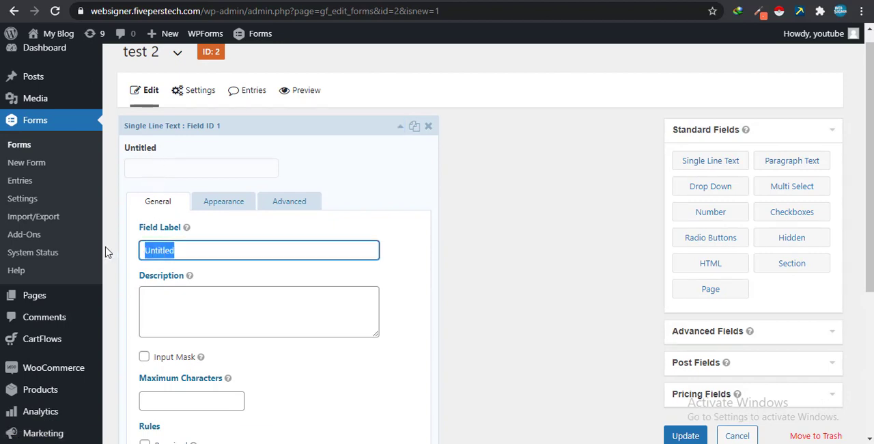
{"action": "type", "text": "Name"}
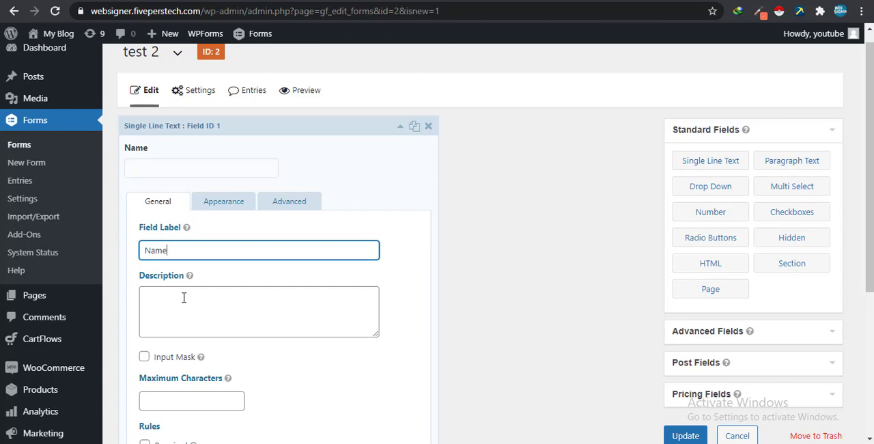
{"action": "scroll", "coordinate": [183, 298], "scroll_direction": "down", "scroll_amount": 2}
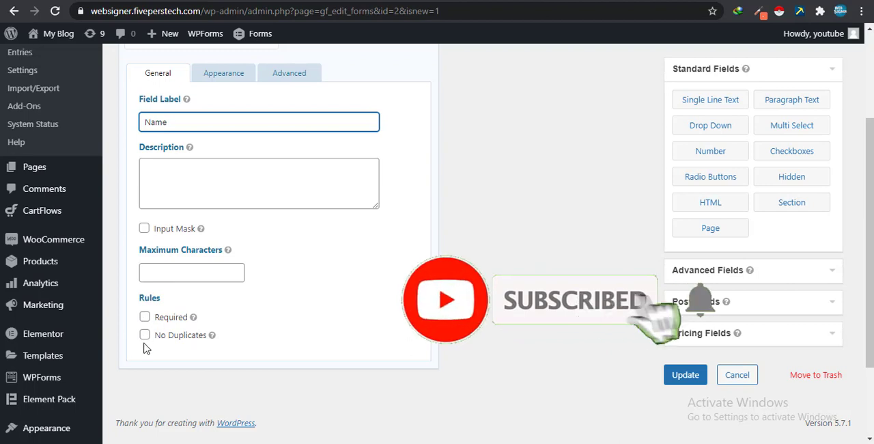
{"action": "left_click", "coordinate": [145, 318]}
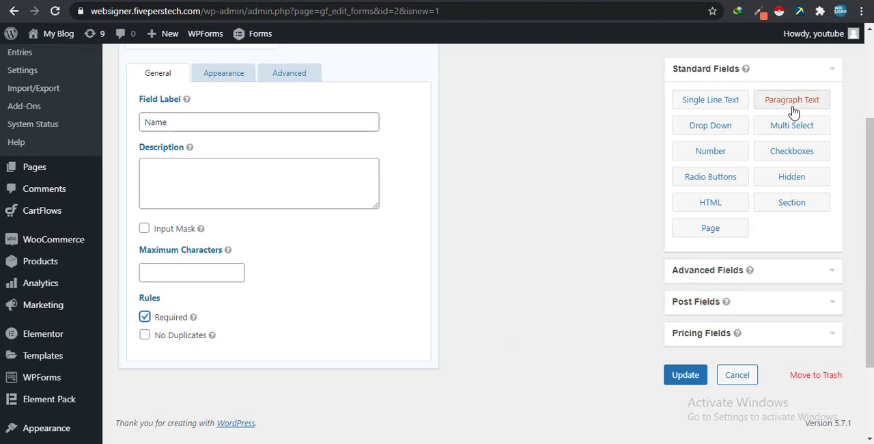
- Add a second Single Line Text field below the Name field and label it "Last Name"
{"action": "left_click", "coordinate": [688, 111]}
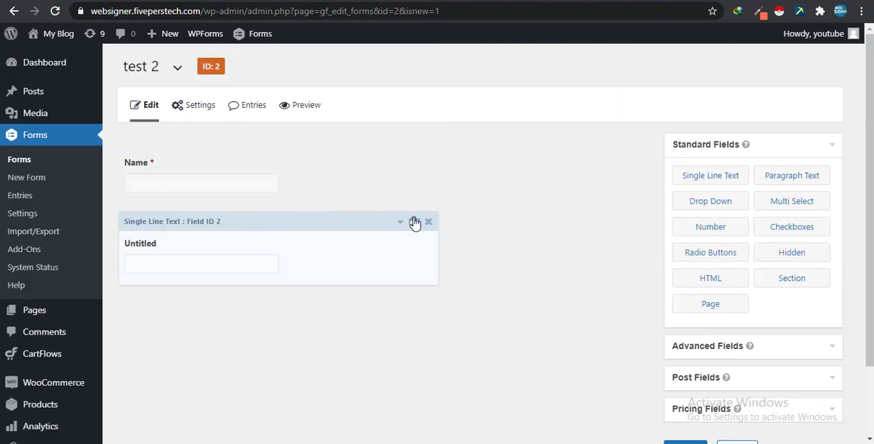
{"action": "left_click", "coordinate": [400, 221]}
{"action": "left_click_drag", "start_coordinate": [187, 332], "coordinate": [115, 337]}
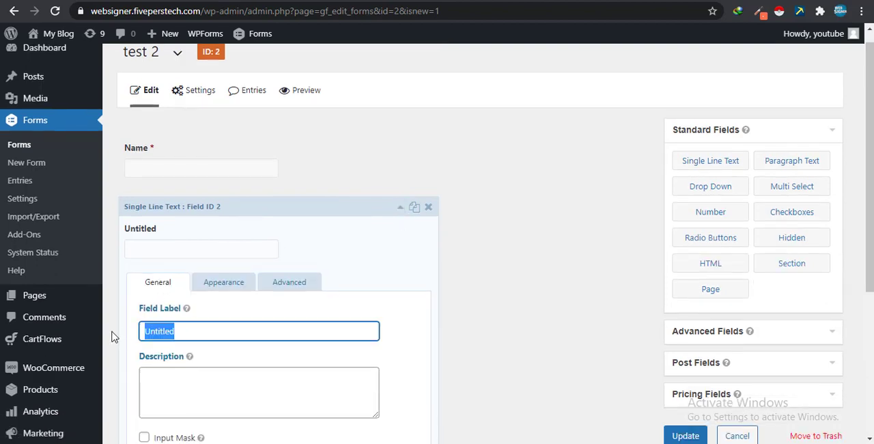
{"action": "type", "text": "Last"}
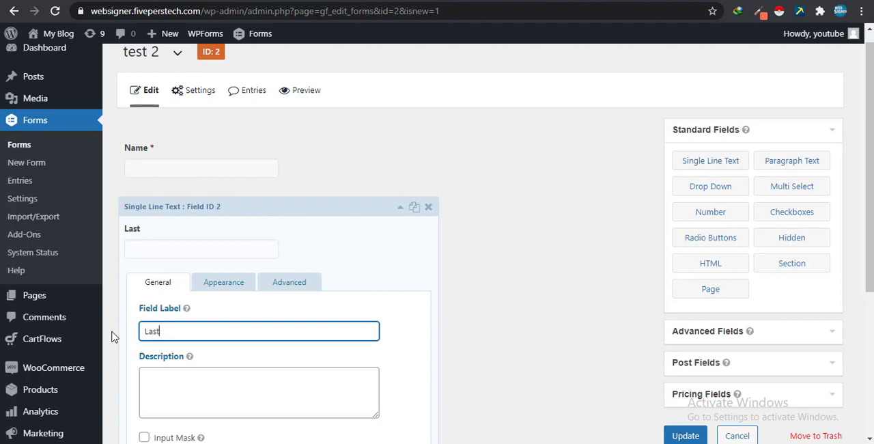
{"action": "type", "text": " Namwe"}
- Look through the Last Name field's appearance and advanced options, and make the field required
{"action": "left_click", "coordinate": [216, 287]}
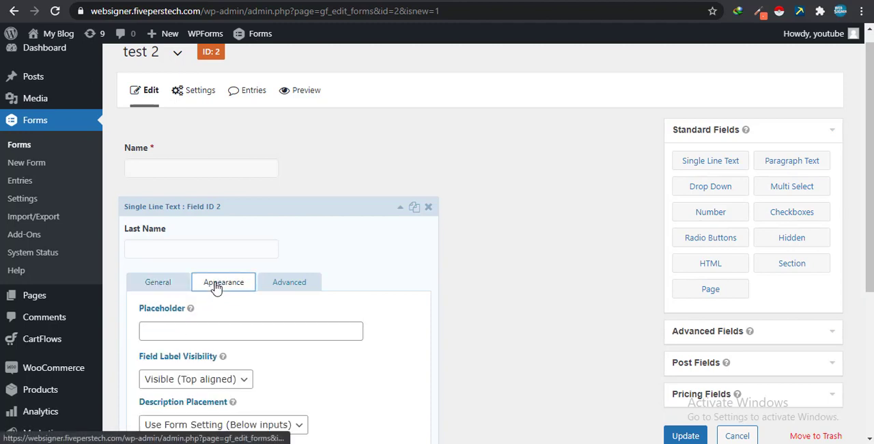
{"action": "scroll", "coordinate": [248, 335], "scroll_direction": "down", "scroll_amount": 3}
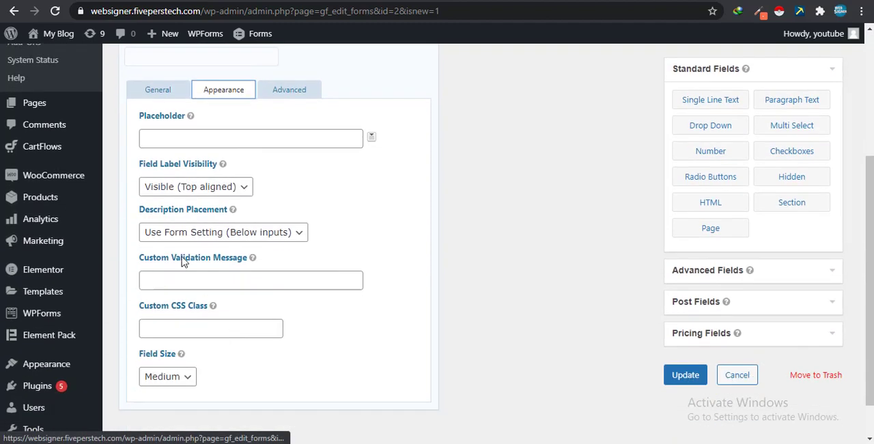
{"action": "left_click", "coordinate": [282, 95]}
{"action": "left_click", "coordinate": [236, 92]}
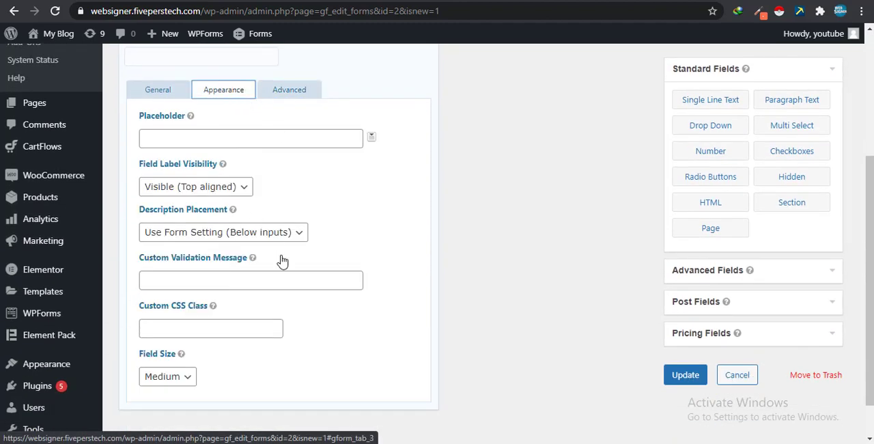
{"action": "left_click", "coordinate": [155, 97]}
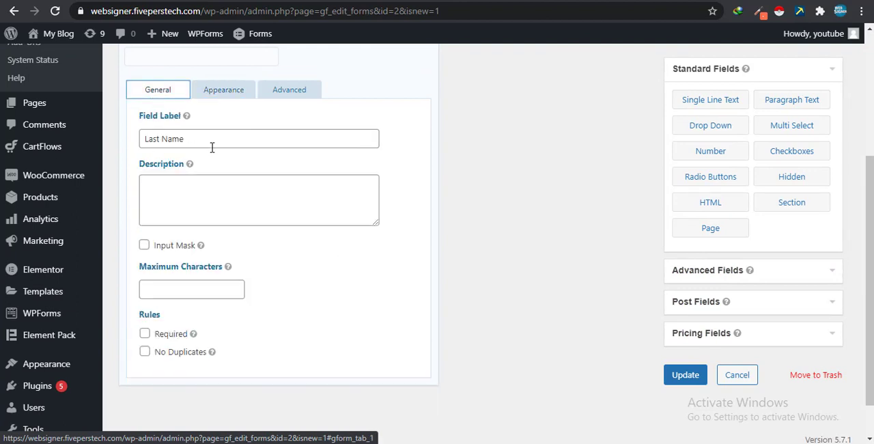
{"action": "left_click", "coordinate": [145, 334]}
{"action": "scroll", "coordinate": [418, 277], "scroll_direction": "up", "scroll_amount": 3}
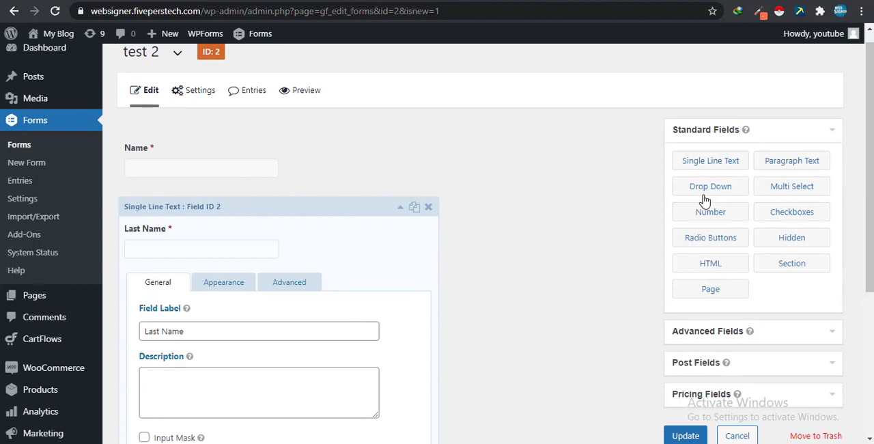
{"action": "left_click", "coordinate": [400, 207]}
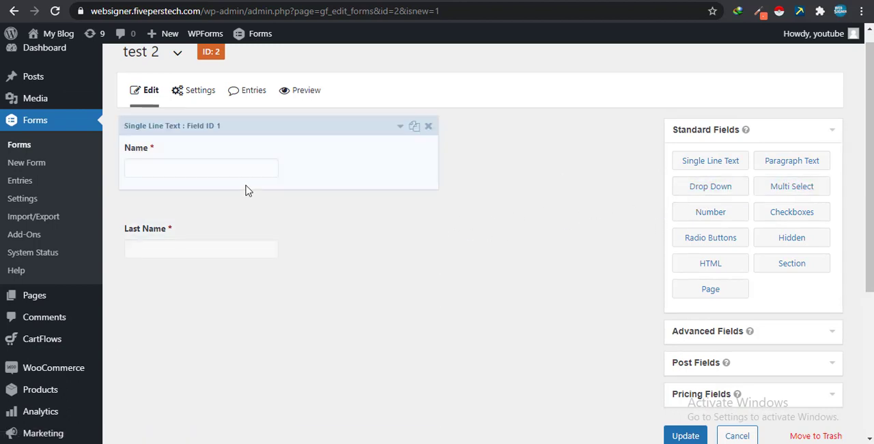
- Change the label of the form's first text field to "First Name"
{"action": "left_click", "coordinate": [399, 126]}
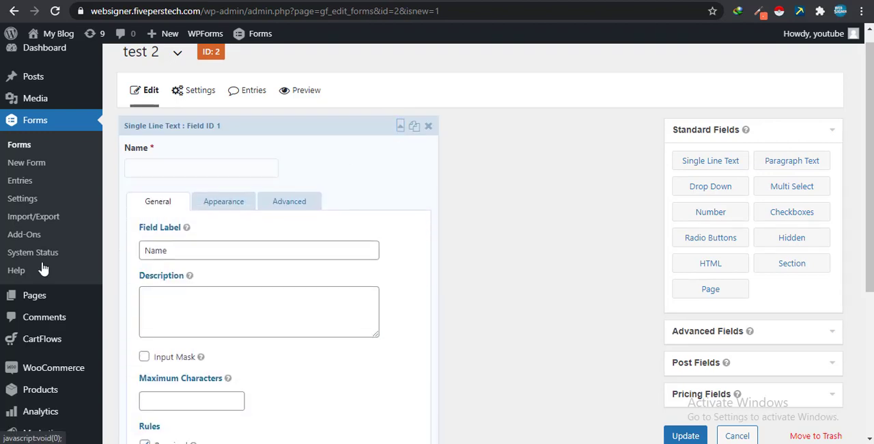
{"action": "left_click", "coordinate": [143, 251]}
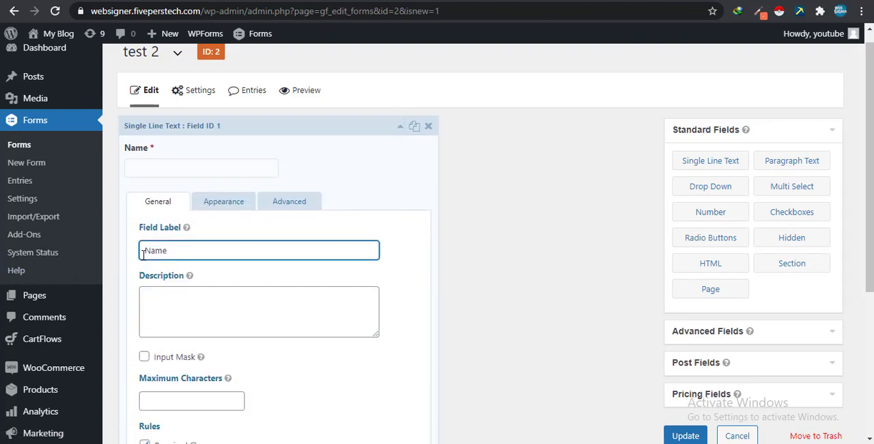
{"action": "type", "text": "First"}
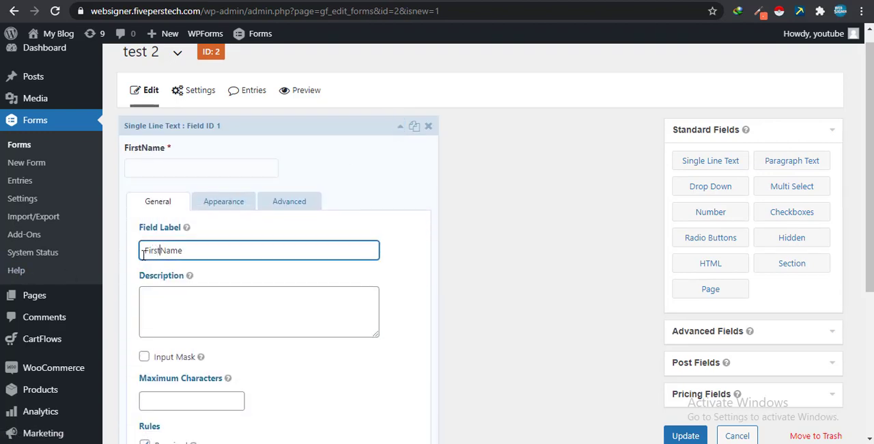
{"action": "left_click", "coordinate": [400, 126]}
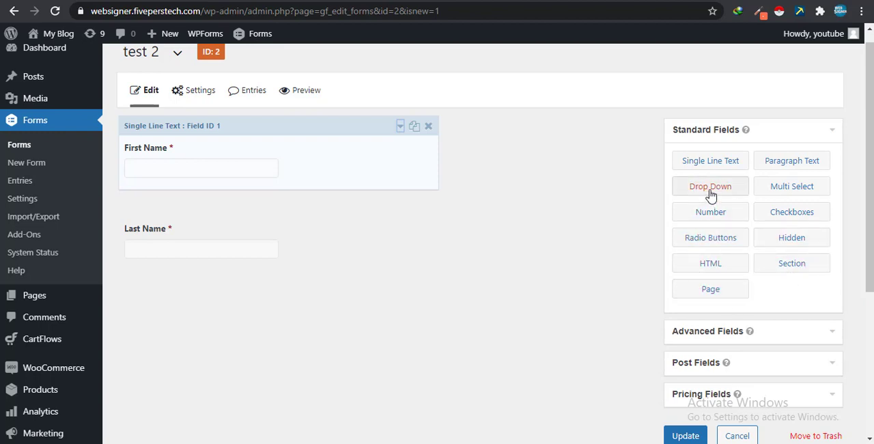
- Add a Drop Down field below Last Name, label it "Drop down" and make it required
{"action": "left_click_drag", "start_coordinate": [710, 195], "coordinate": [191, 284]}
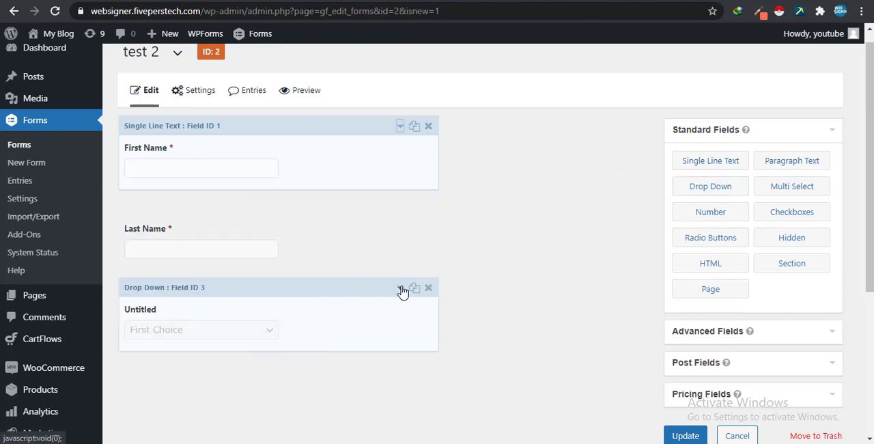
{"action": "left_click", "coordinate": [400, 287]}
{"action": "scroll", "coordinate": [244, 309], "scroll_direction": "down", "scroll_amount": 4}
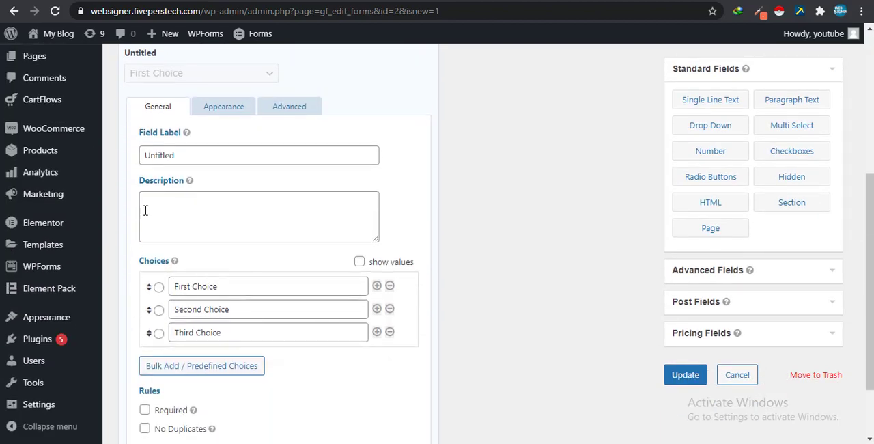
{"action": "left_click_drag", "start_coordinate": [181, 155], "coordinate": [98, 125]}
{"action": "type", "text": "D"}
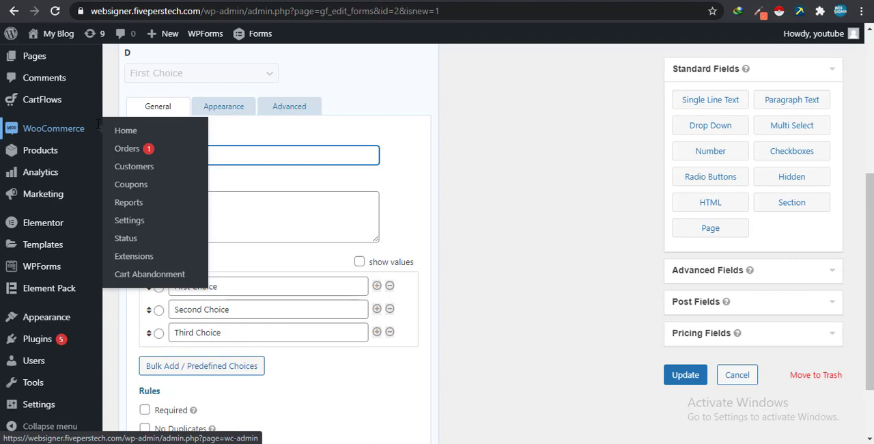
{"action": "type", "text": "rop down"}
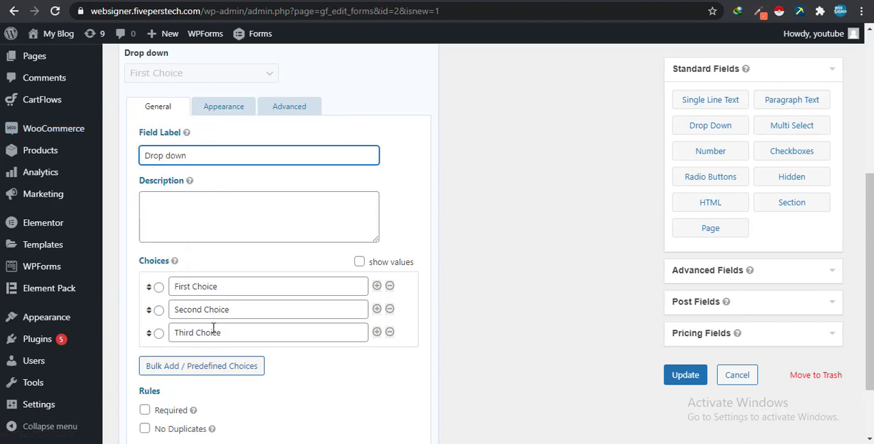
{"action": "scroll", "coordinate": [212, 329], "scroll_direction": "down", "scroll_amount": 1}
{"action": "left_click", "coordinate": [144, 345]}
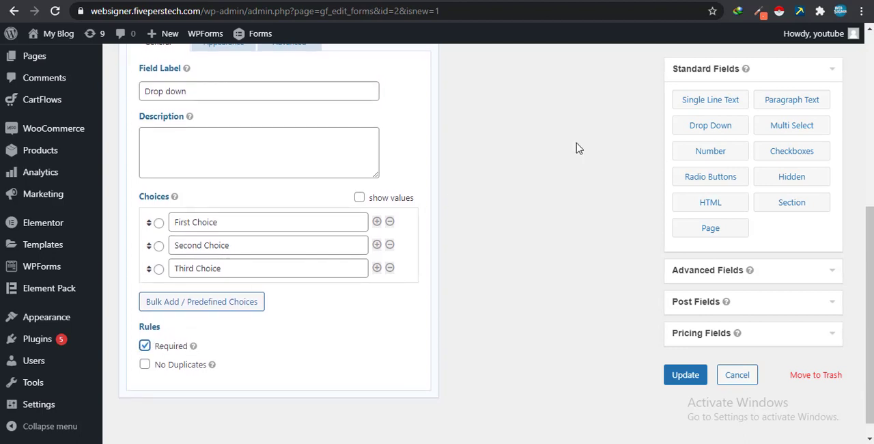
- Add a Multi Select field below the drop-down field and label it "Multi Select", leaving it optional
{"action": "left_click", "coordinate": [780, 131]}
{"action": "left_click", "coordinate": [358, 200]}
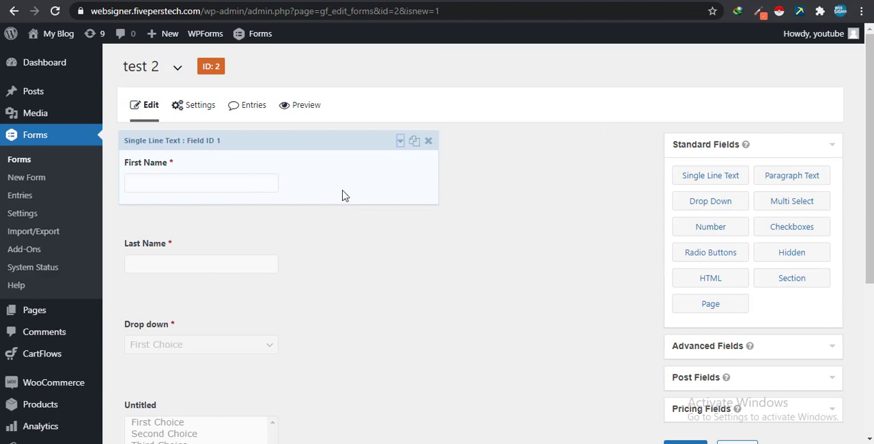
{"action": "scroll", "coordinate": [355, 193], "scroll_direction": "down", "scroll_amount": 3}
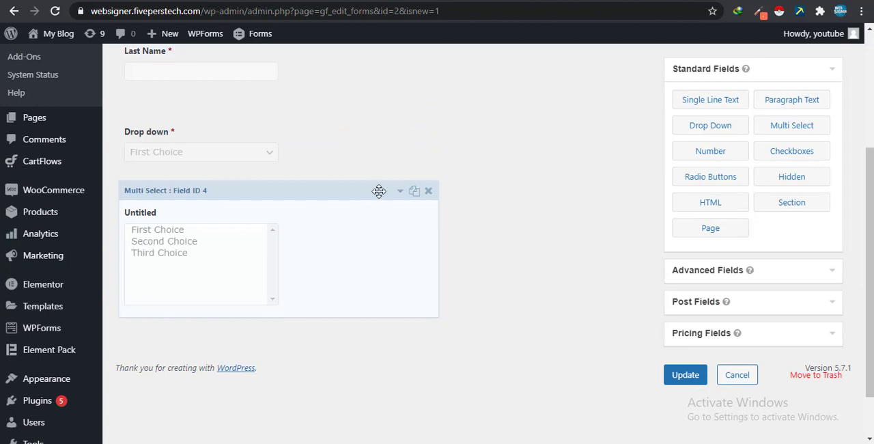
{"action": "left_click", "coordinate": [400, 192]}
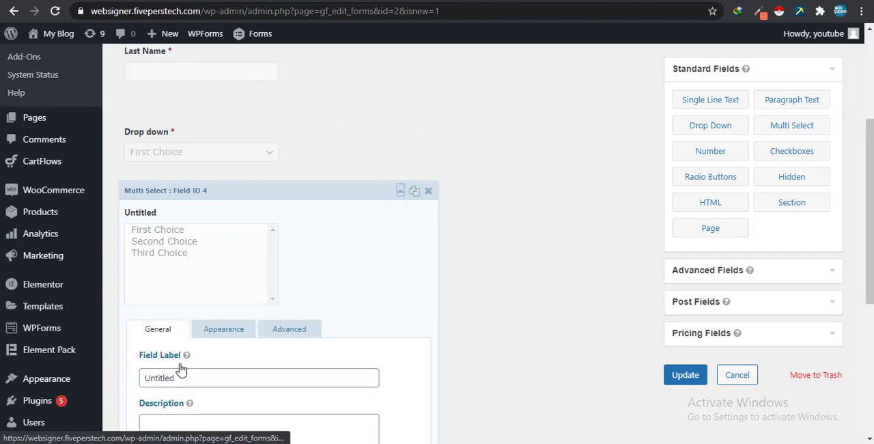
{"action": "left_click_drag", "start_coordinate": [185, 378], "coordinate": [112, 385]}
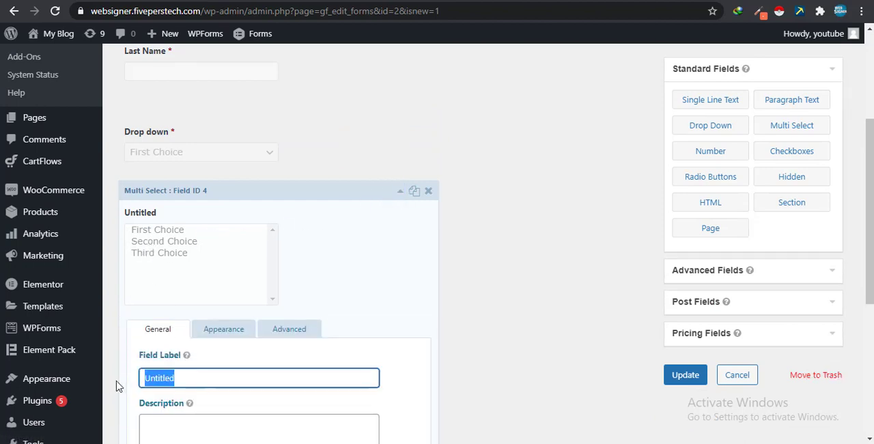
{"action": "type", "text": "Multi"}
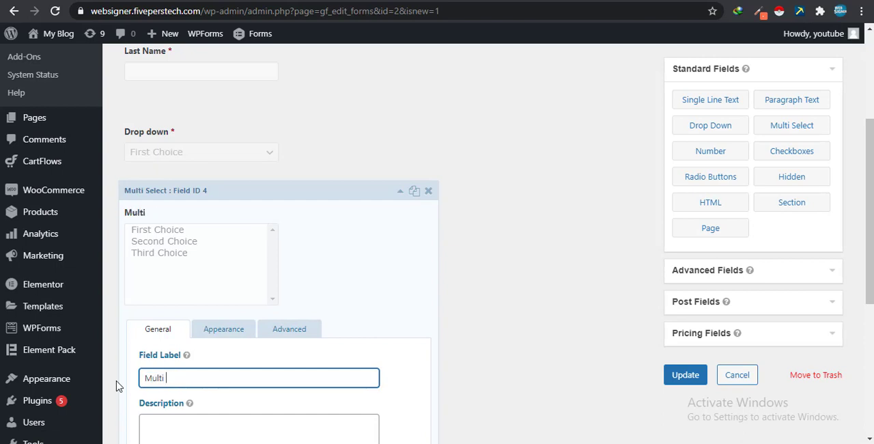
{"action": "type", "text": " Select"}
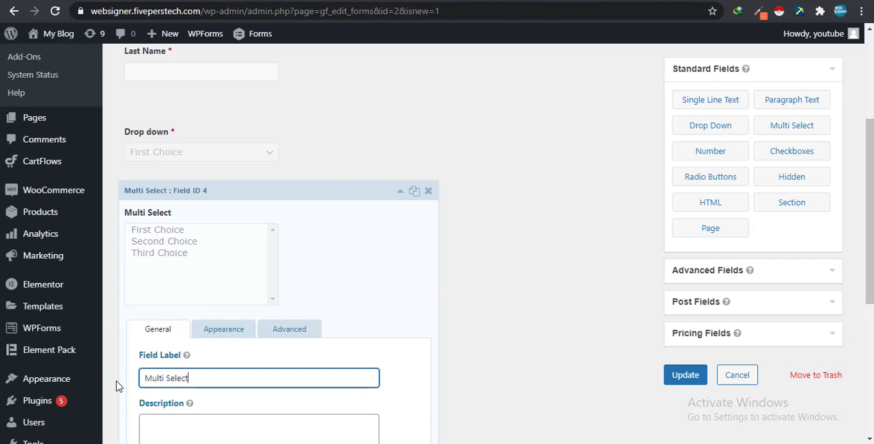
{"action": "scroll", "coordinate": [224, 342], "scroll_direction": "down", "scroll_amount": 4}
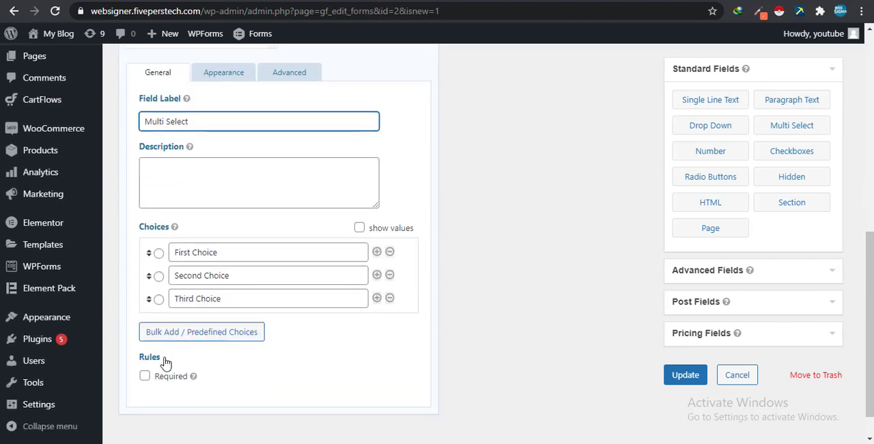
{"action": "left_click", "coordinate": [144, 376]}
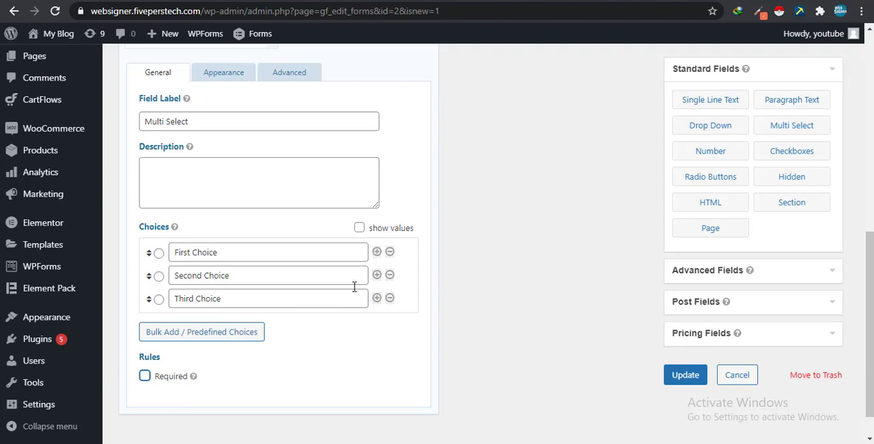
{"action": "scroll", "coordinate": [406, 253], "scroll_direction": "up", "scroll_amount": 3}
{"action": "left_click", "coordinate": [397, 127]}
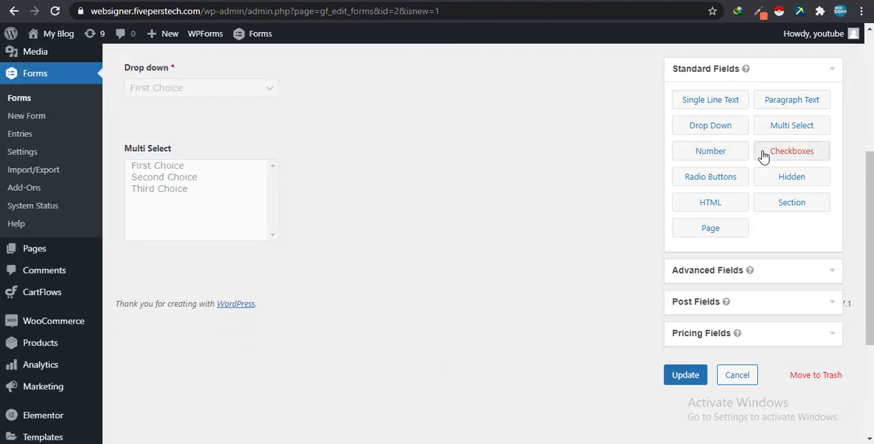
- Add a Radio Buttons field, a Checkboxes field and a Section break below the Multi Select field
{"action": "left_click", "coordinate": [710, 176]}
{"action": "left_click", "coordinate": [785, 156]}
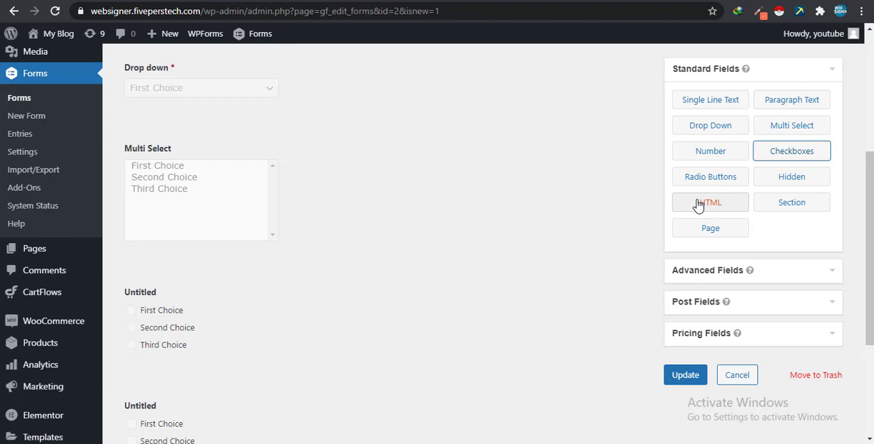
{"action": "left_click", "coordinate": [785, 205]}
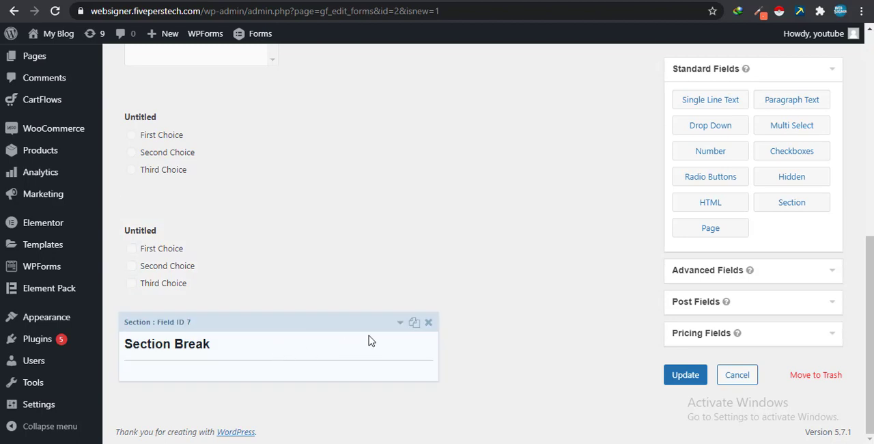
- Add the advanced Name field below the section break and look over the form's fields
{"action": "left_click", "coordinate": [680, 276]}
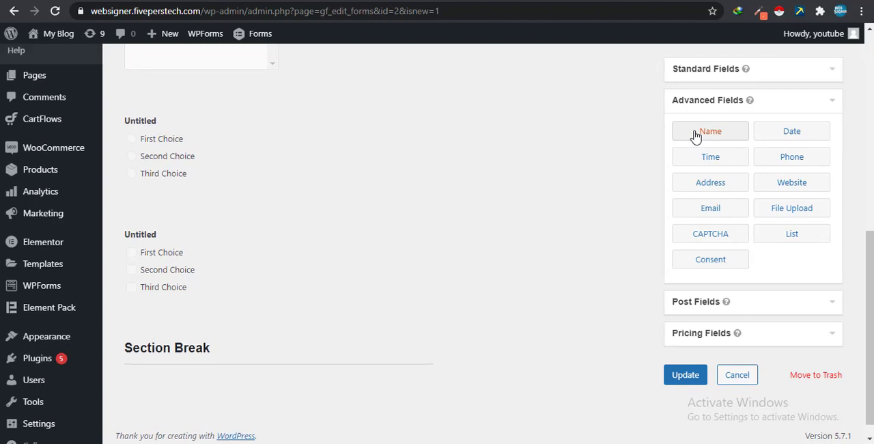
{"action": "scroll", "coordinate": [234, 234], "scroll_direction": "up", "scroll_amount": 7}
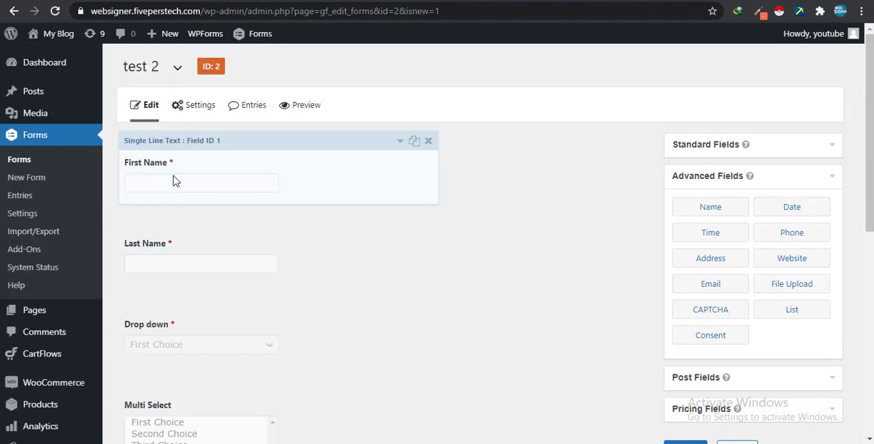
{"action": "left_click", "coordinate": [710, 209]}
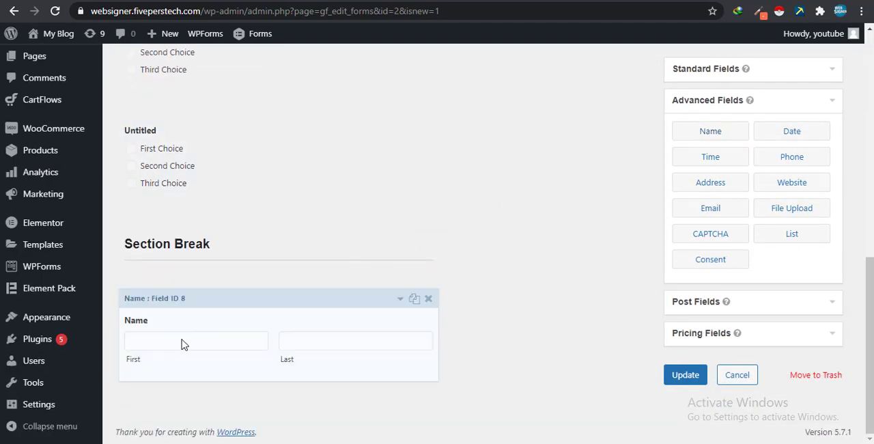
{"action": "scroll", "coordinate": [296, 343], "scroll_direction": "up", "scroll_amount": 10}
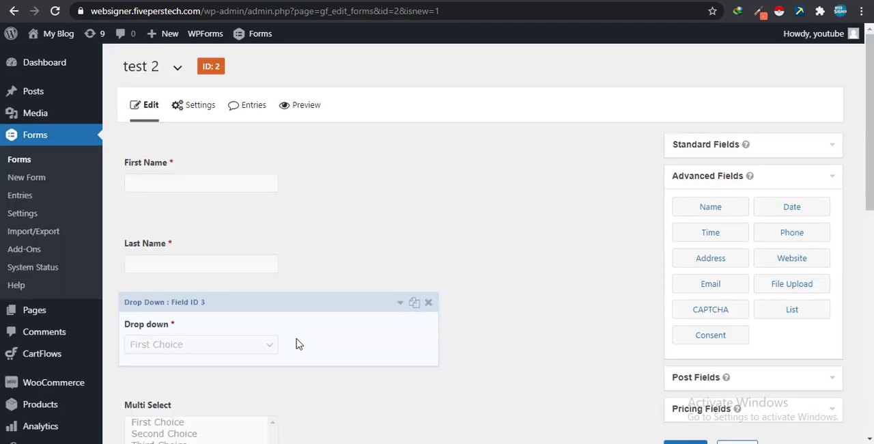
{"action": "scroll", "coordinate": [236, 218], "scroll_direction": "down", "scroll_amount": 10}
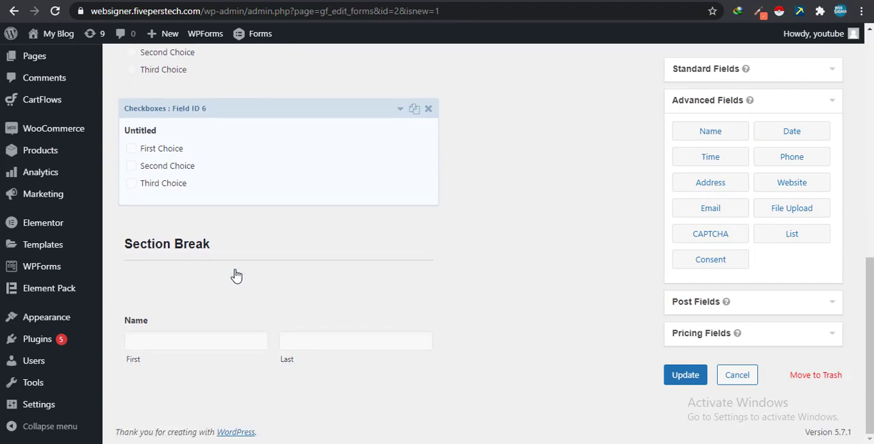
{"action": "scroll", "coordinate": [335, 375], "scroll_direction": "up", "scroll_amount": 10}
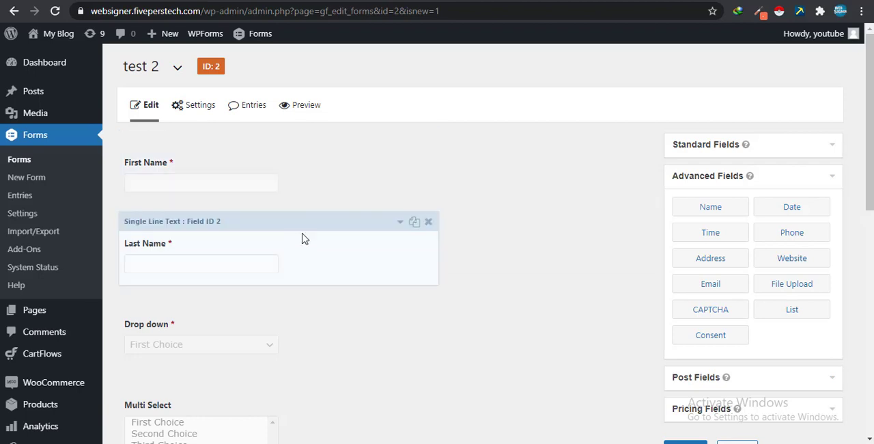
- Add an advanced File Upload field below the Name field at the end of the form
{"action": "scroll", "coordinate": [286, 245], "scroll_direction": "down", "scroll_amount": 8}
{"action": "scroll", "coordinate": [187, 414], "scroll_direction": "down", "scroll_amount": 1}
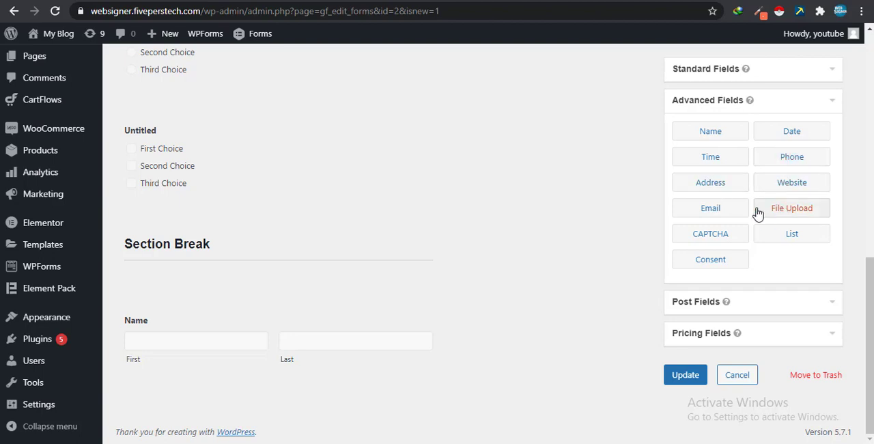
{"action": "left_click", "coordinate": [782, 212]}
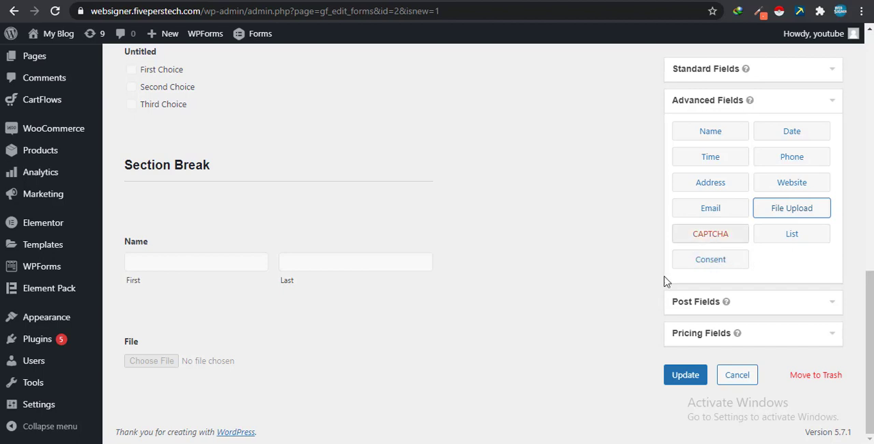
- Look through the available post and pricing fields, adding none, and save the form with an update
{"action": "left_click", "coordinate": [735, 301]}
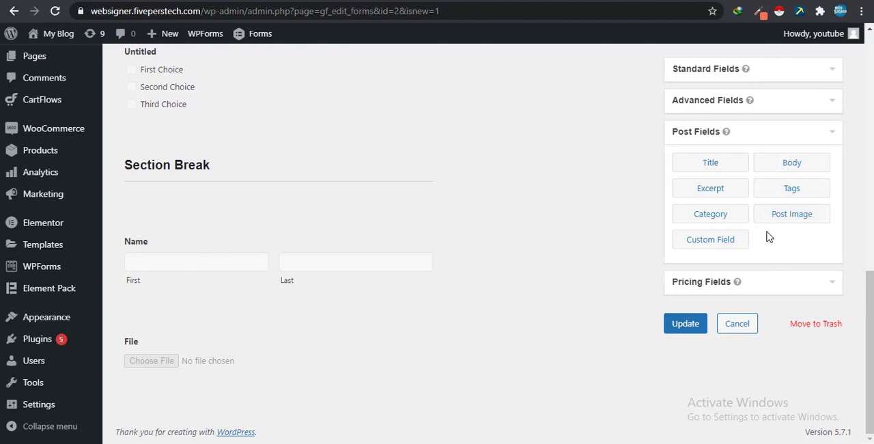
{"action": "left_click", "coordinate": [762, 287]}
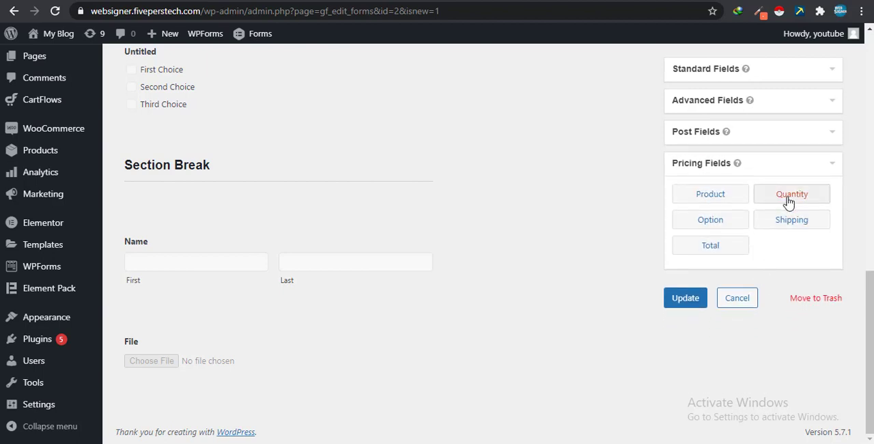
{"action": "left_click", "coordinate": [827, 171]}
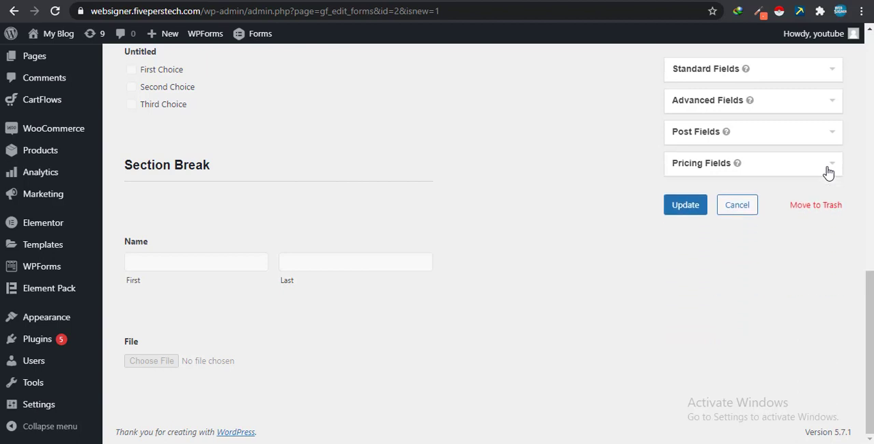
{"action": "left_click", "coordinate": [676, 208]}
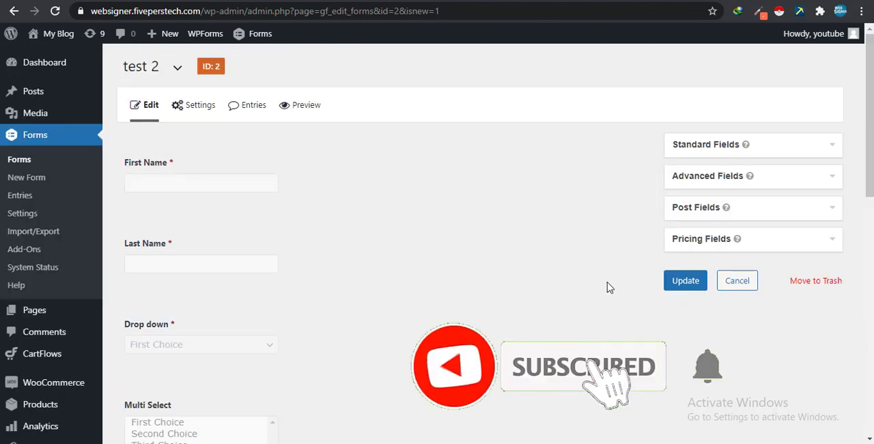
{"action": "left_click", "coordinate": [689, 284]}
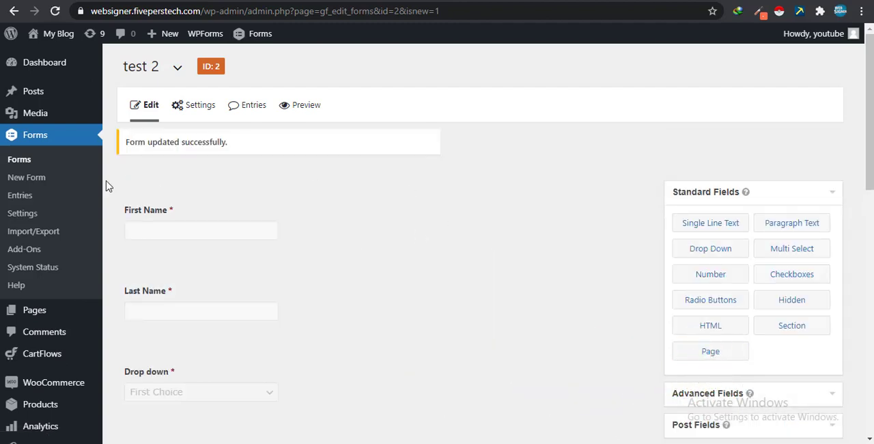
- Open the preview of the test 2 form from the forms list and examine all its fields
{"action": "left_click", "coordinate": [25, 165]}
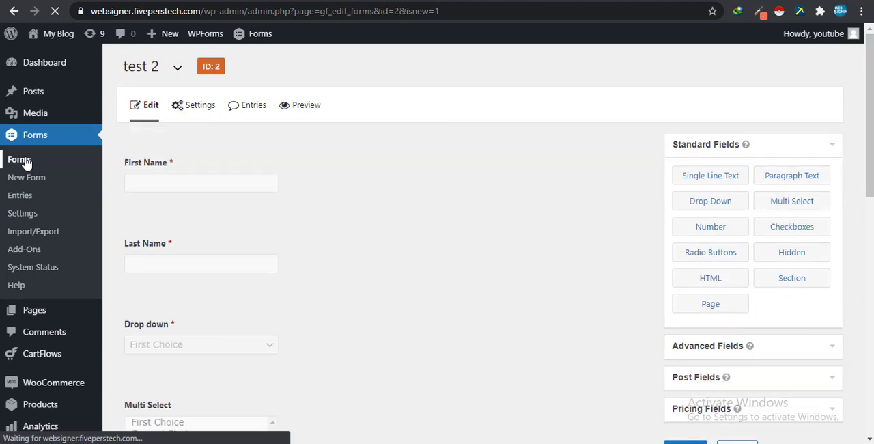
{"action": "mouse_move", "coordinate": [191, 186]}
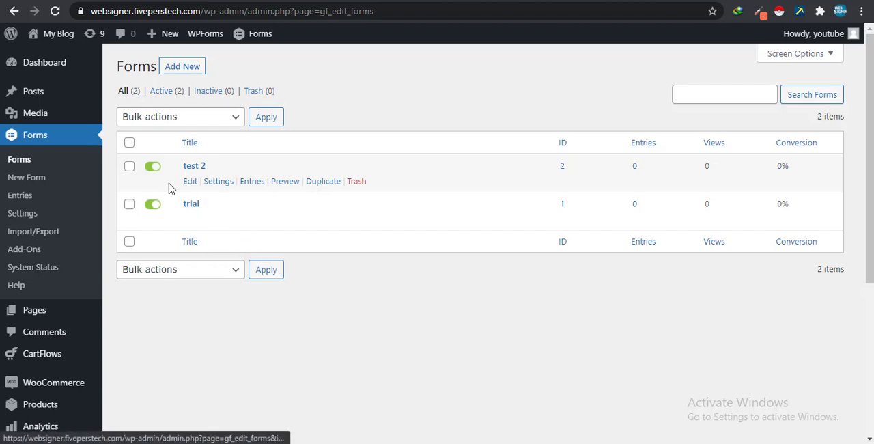
{"action": "left_click", "coordinate": [286, 183]}
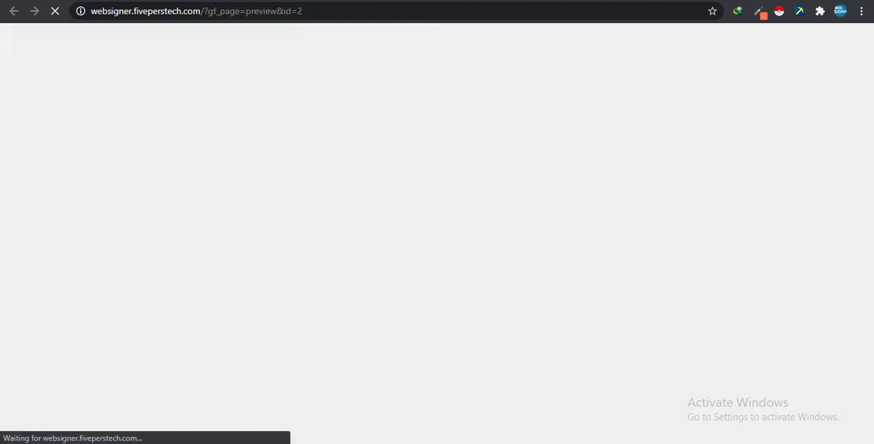
{"action": "scroll", "coordinate": [232, 121], "scroll_direction": "down", "scroll_amount": 10}
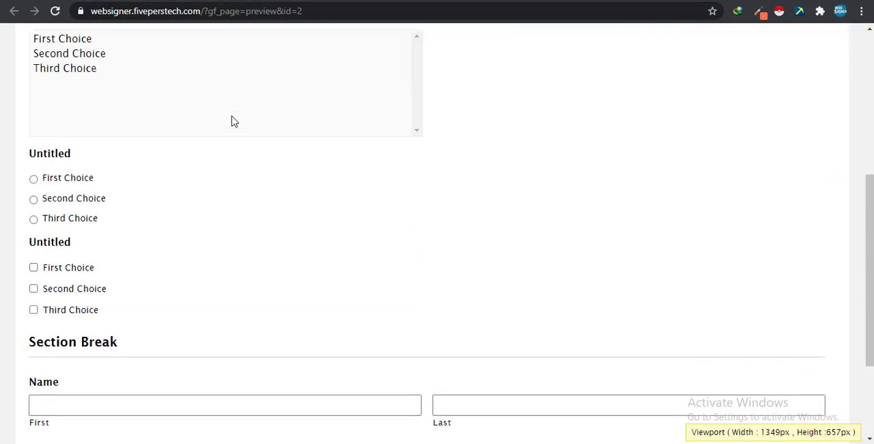
{"action": "scroll", "coordinate": [123, 259], "scroll_direction": "up", "scroll_amount": 10}
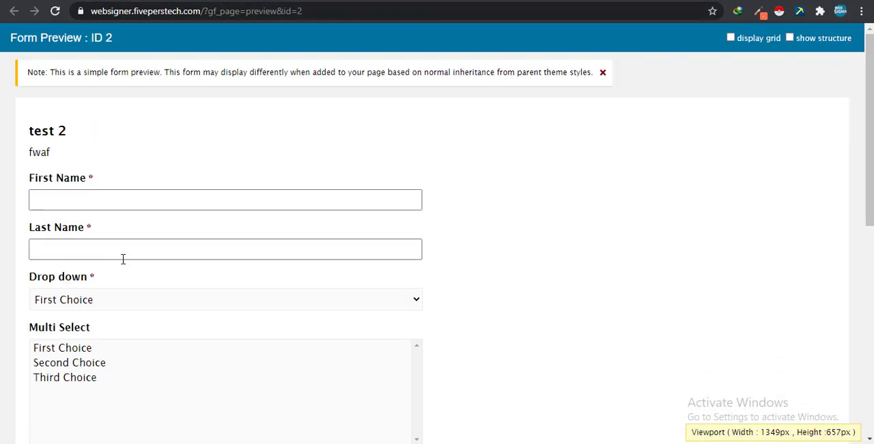
{"action": "scroll", "coordinate": [320, 239], "scroll_direction": "down", "scroll_amount": 5}
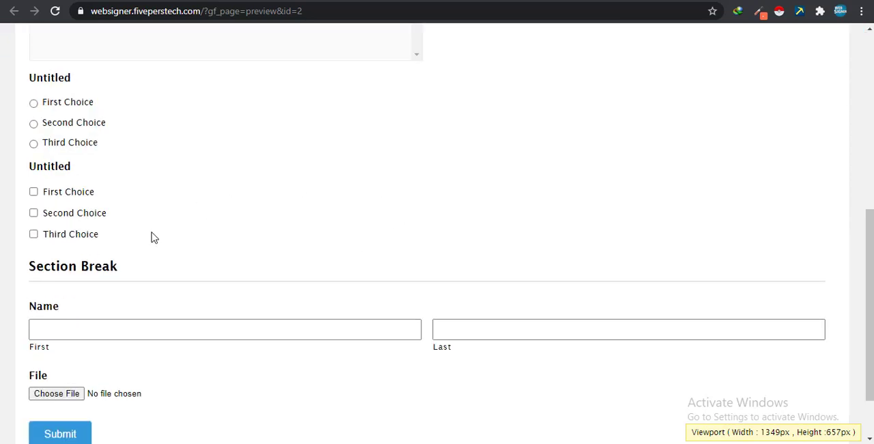
{"action": "scroll", "coordinate": [201, 250], "scroll_direction": "down", "scroll_amount": 2}
{"action": "scroll", "coordinate": [202, 251], "scroll_direction": "up", "scroll_amount": 5}
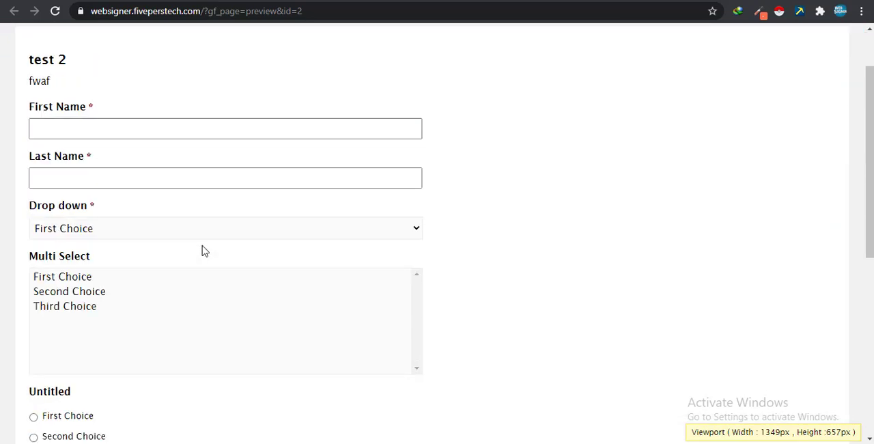
{"action": "left_click", "coordinate": [387, 185]}
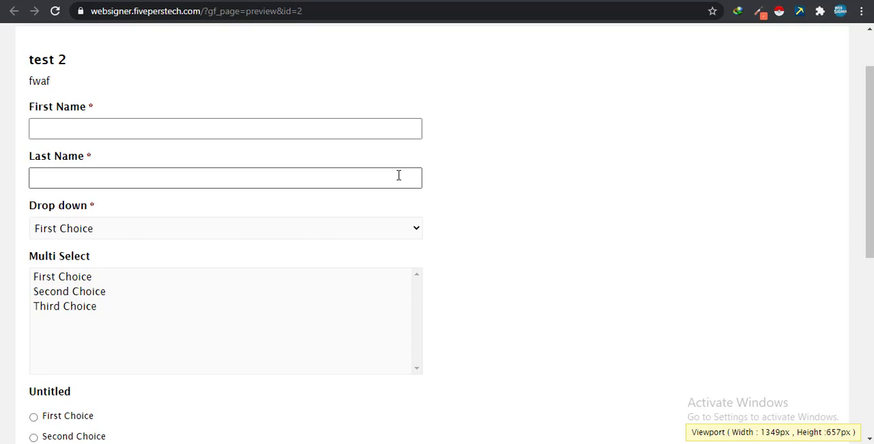
{"action": "scroll", "coordinate": [394, 185], "scroll_direction": "up", "scroll_amount": 1}
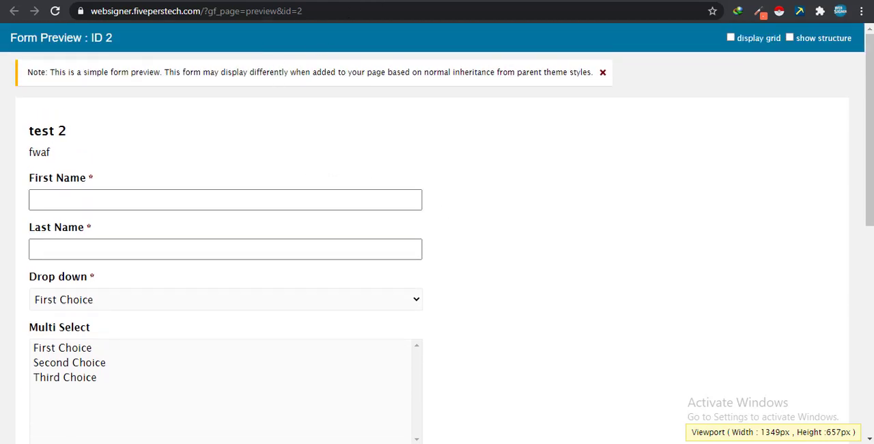
- Return to the WordPress admin and create a new page titled "form2"
{"action": "left_click", "coordinate": [239, 0]}
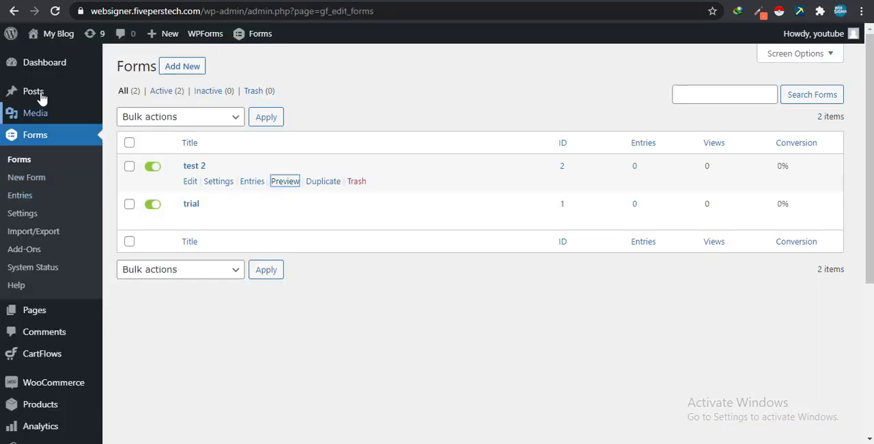
{"action": "mouse_move", "coordinate": [52, 320]}
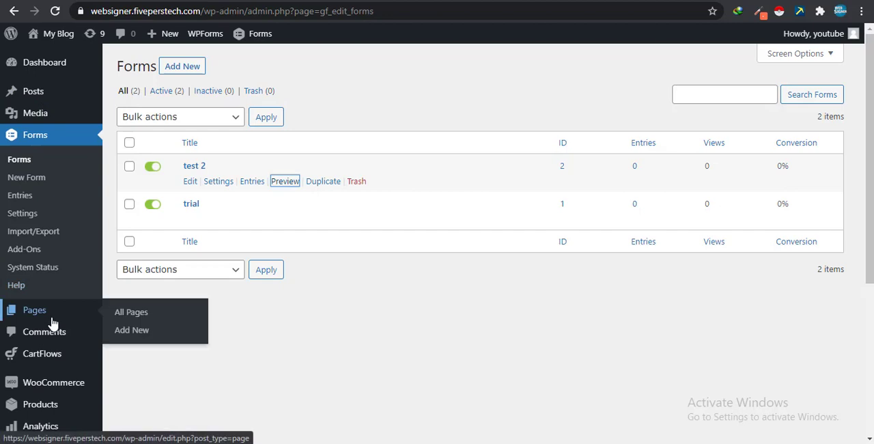
{"action": "left_click", "coordinate": [132, 333]}
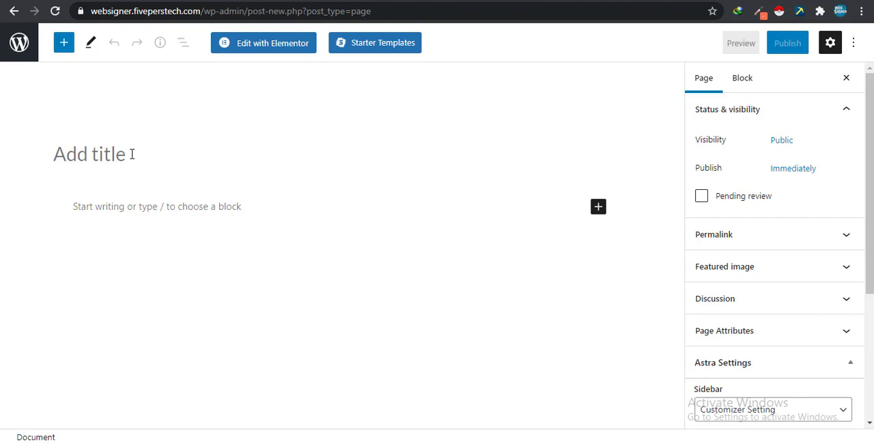
{"action": "type", "text": "form2"}
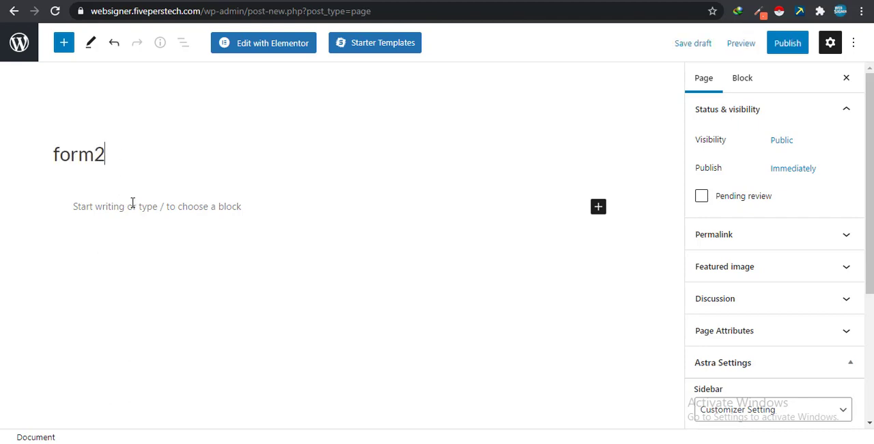
- Insert a Gravity Forms Form block in the page and select the form test 2 for it
{"action": "left_click", "coordinate": [597, 208]}
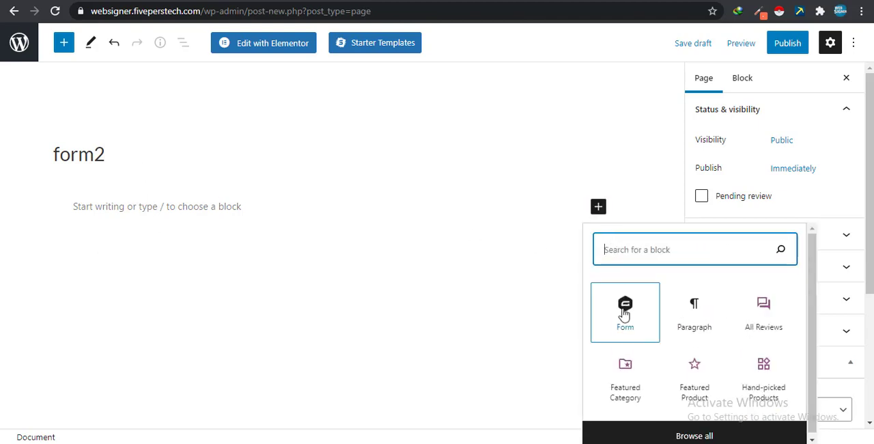
{"action": "left_click", "coordinate": [624, 317]}
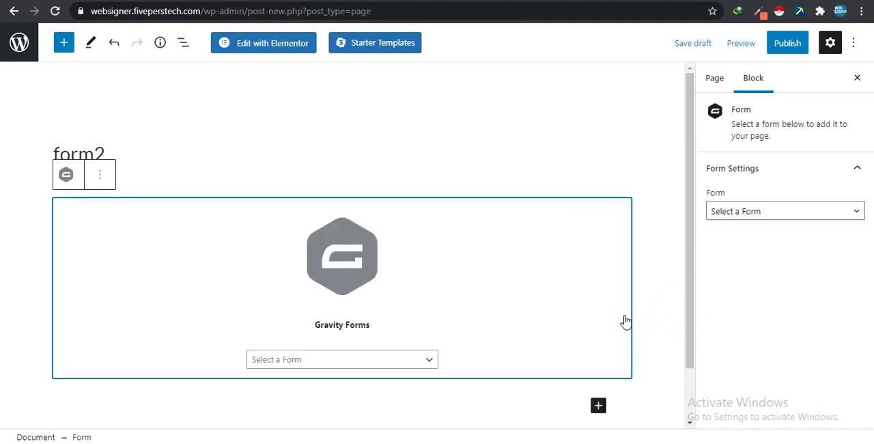
{"action": "left_click", "coordinate": [421, 363]}
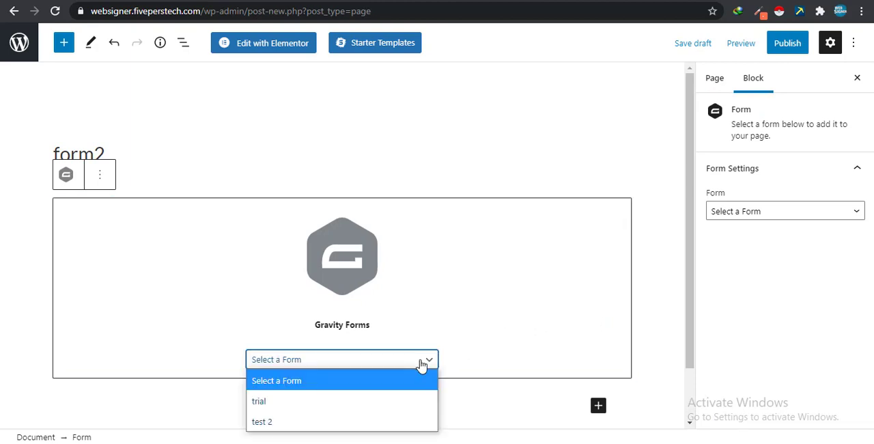
{"action": "left_click", "coordinate": [270, 423]}
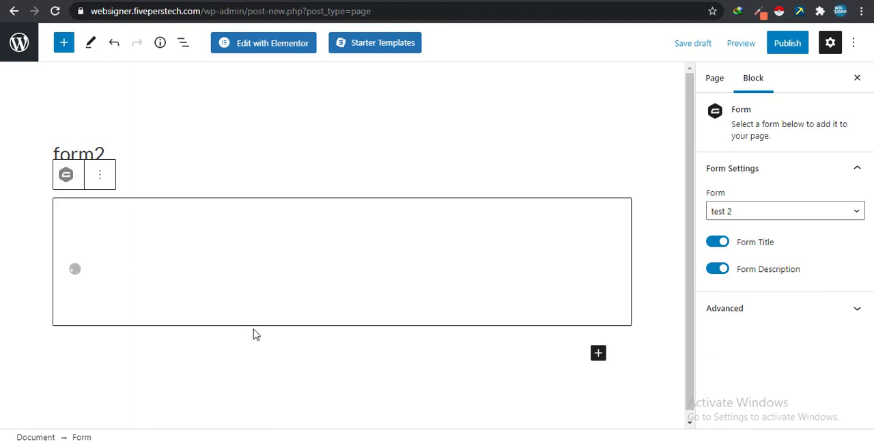
- Check the embedded form, publish the form2 page and open it on the live site
{"action": "scroll", "coordinate": [287, 276], "scroll_direction": "down", "scroll_amount": 10}
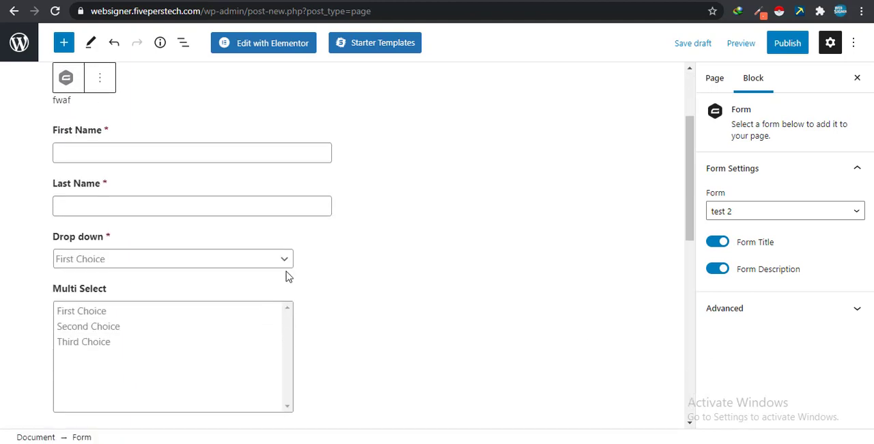
{"action": "scroll", "coordinate": [287, 276], "scroll_direction": "up", "scroll_amount": 7}
{"action": "scroll", "coordinate": [287, 276], "scroll_direction": "up", "scroll_amount": 3}
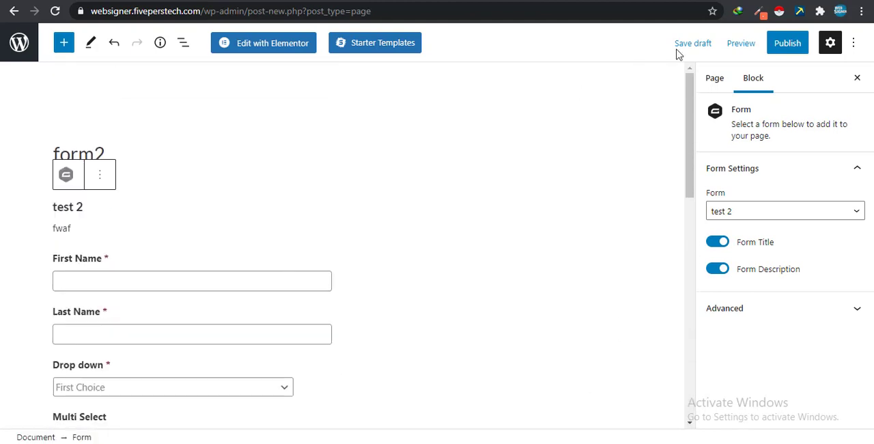
{"action": "left_click", "coordinate": [801, 43]}
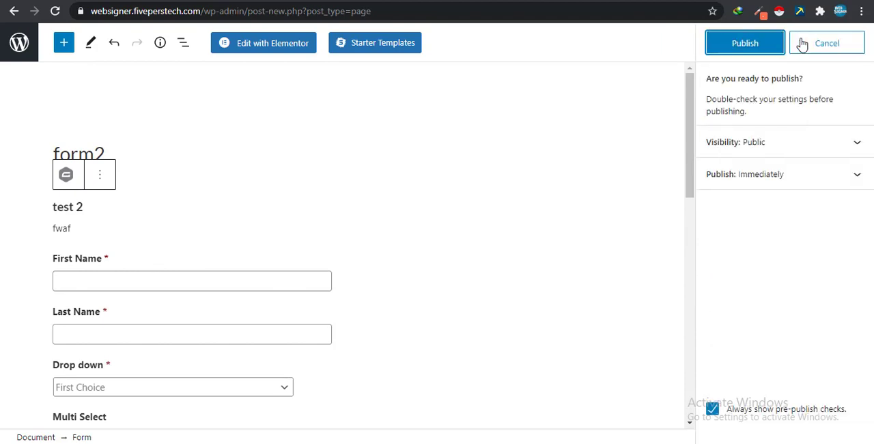
{"action": "left_click", "coordinate": [732, 44]}
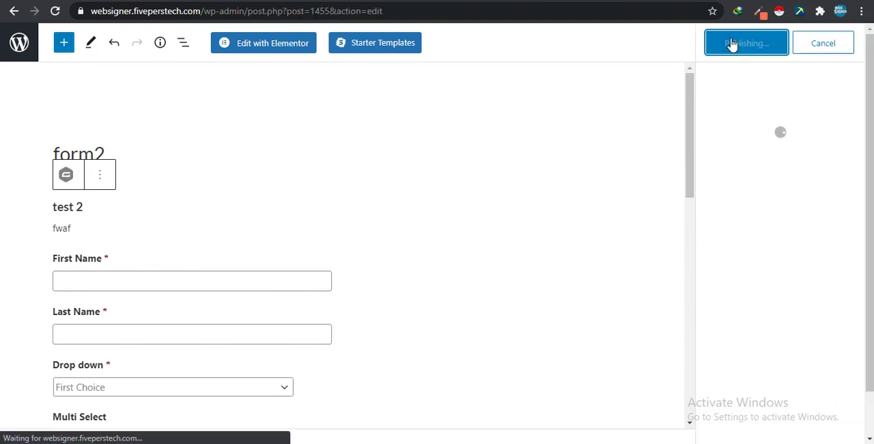
{"action": "left_click", "coordinate": [123, 404]}
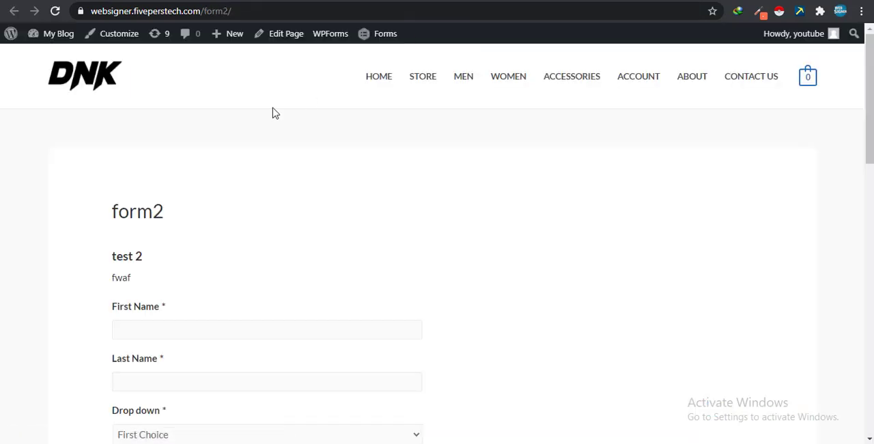
- Examine the form on the published form2 page and compare its fields with the test 2 form preview
{"action": "scroll", "coordinate": [245, 123], "scroll_direction": "down", "scroll_amount": 2}
{"action": "scroll", "coordinate": [244, 124], "scroll_direction": "down", "scroll_amount": 4}
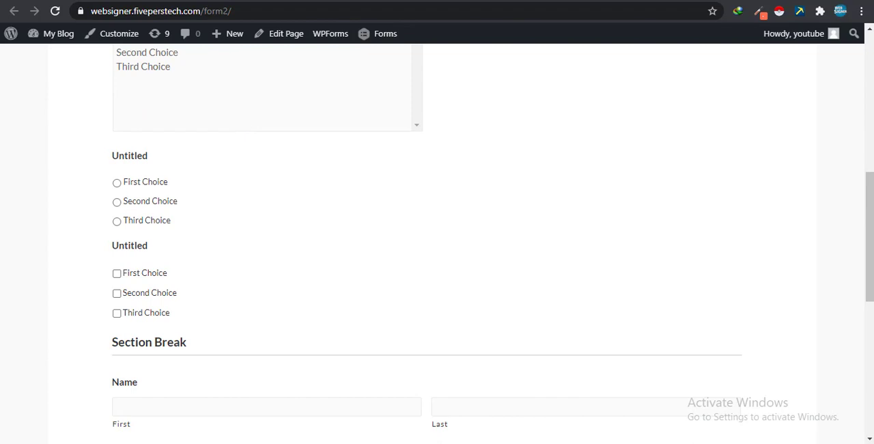
{"action": "key", "text": "ctrl+Tab"}
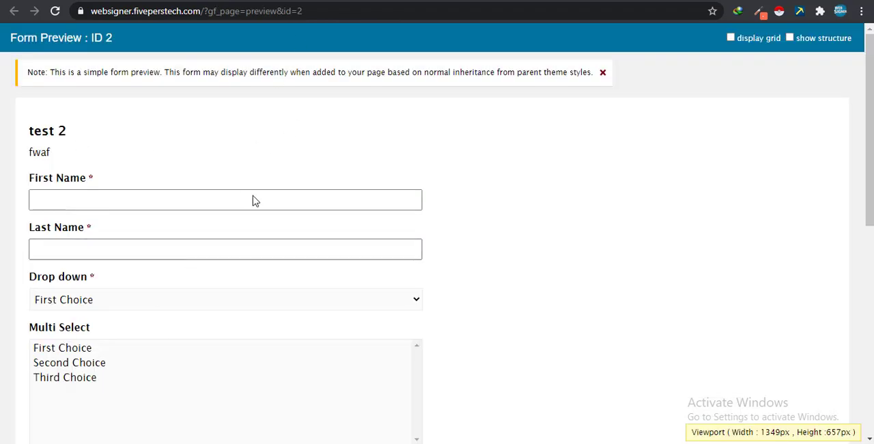
{"action": "scroll", "coordinate": [109, 240], "scroll_direction": "down", "scroll_amount": 7}
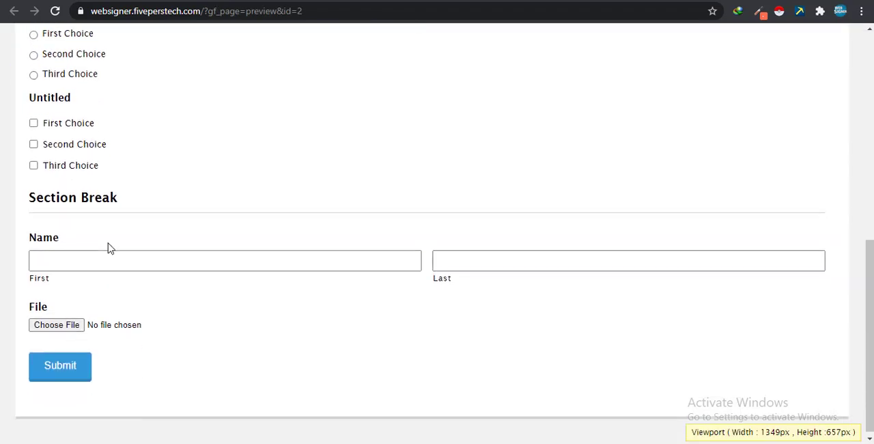
{"action": "scroll", "coordinate": [110, 241], "scroll_direction": "up", "scroll_amount": 3}
{"action": "key", "text": "ctrl+shift+Tab"}
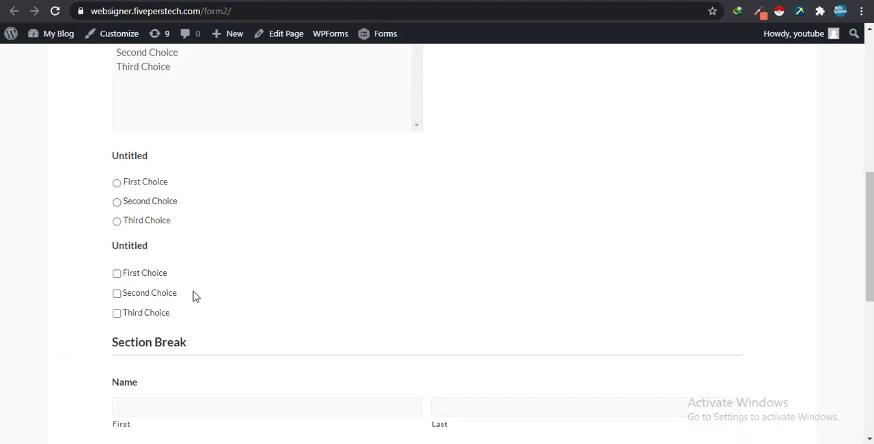
{"action": "scroll", "coordinate": [187, 241], "scroll_direction": "down", "scroll_amount": 4}
{"action": "scroll", "coordinate": [189, 240], "scroll_direction": "up", "scroll_amount": 5}
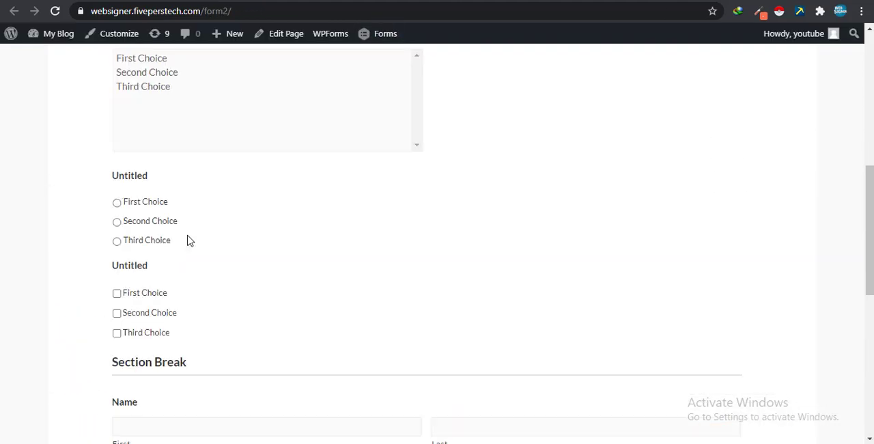
{"action": "scroll", "coordinate": [205, 240], "scroll_direction": "up", "scroll_amount": 10}
{"action": "scroll", "coordinate": [221, 241], "scroll_direction": "down", "scroll_amount": 2}
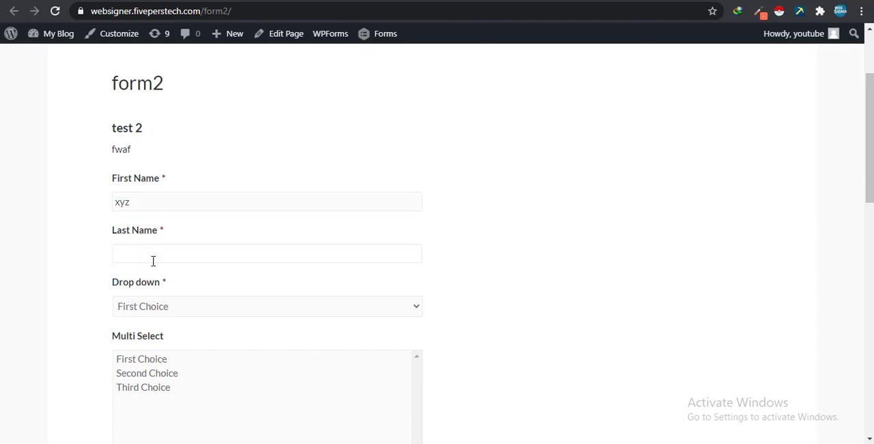
- Fill in the Last Name field and try the Drop down options, leaving Third Choice selected
{"action": "left_click", "coordinate": [155, 305]}
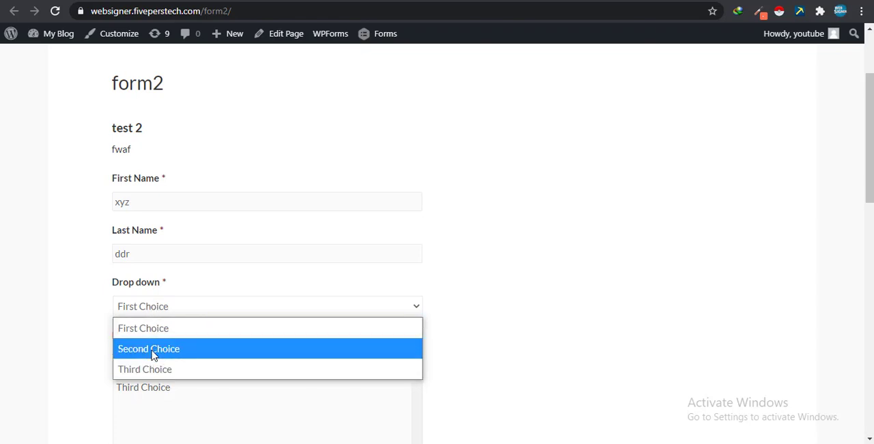
{"action": "left_click", "coordinate": [154, 352]}
{"action": "left_click", "coordinate": [154, 309]}
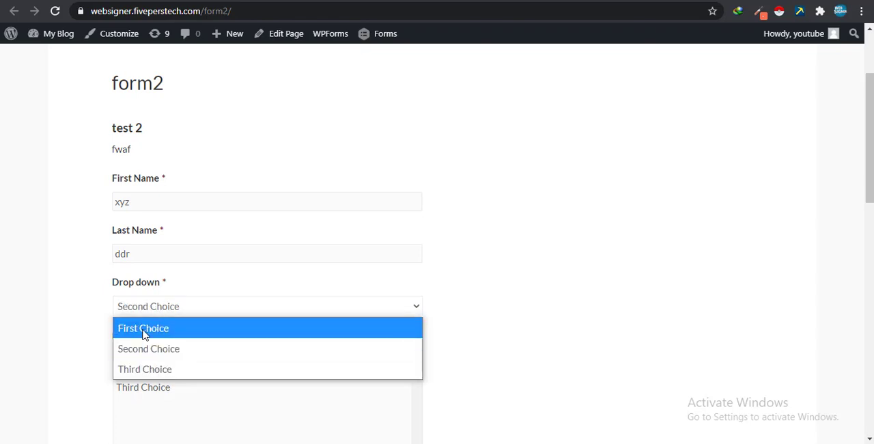
{"action": "left_click", "coordinate": [147, 329]}
{"action": "left_click", "coordinate": [151, 313]}
{"action": "left_click", "coordinate": [142, 372]}
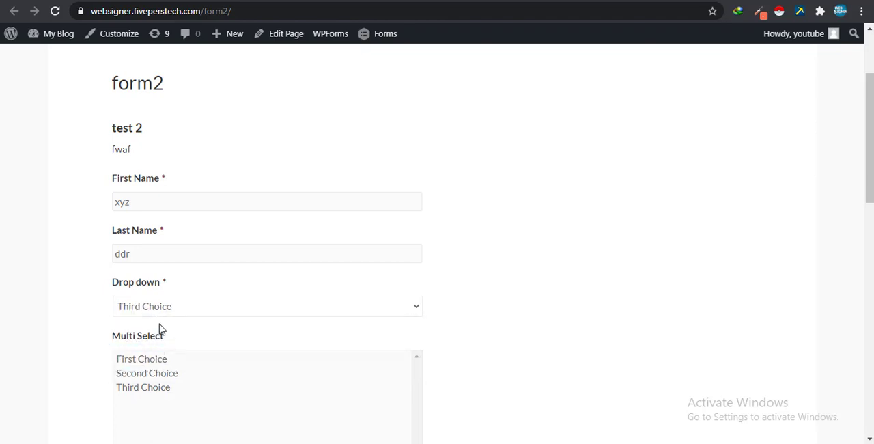
- Select First Choice, Second Choice and Third Choice together in the Multi Select field
{"action": "scroll", "coordinate": [161, 322], "scroll_direction": "down", "scroll_amount": 3}
{"action": "left_click", "coordinate": [127, 180]}
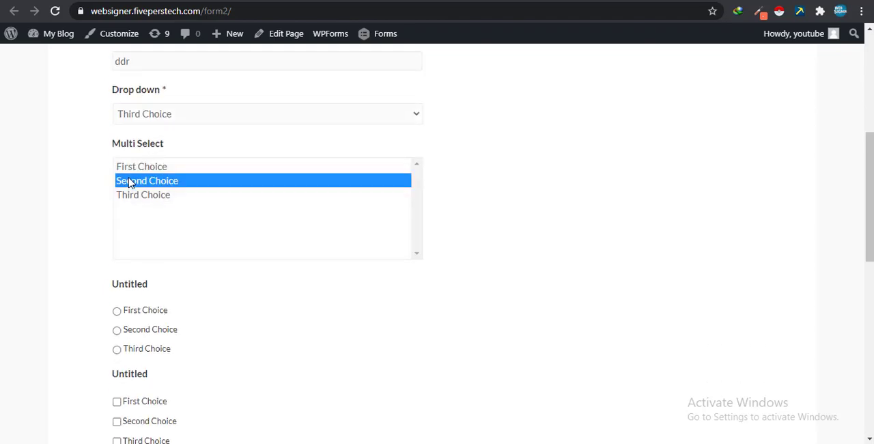
{"action": "left_click", "coordinate": [131, 169]}
{"action": "left_click", "coordinate": [134, 180], "text": "ctrl"}
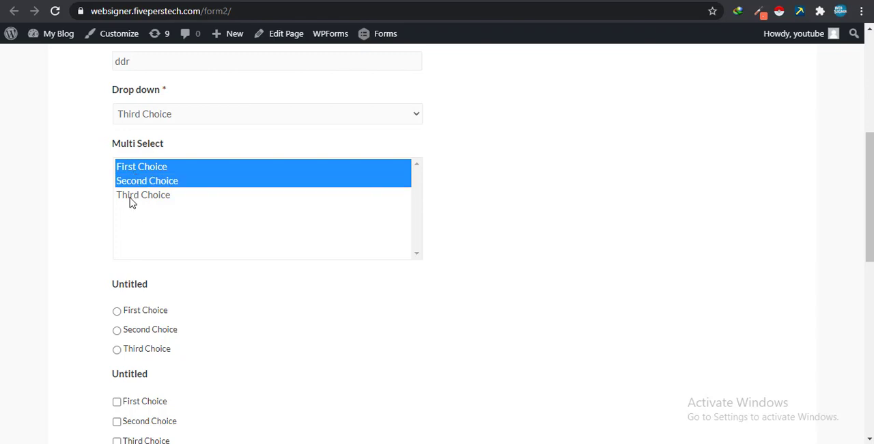
{"action": "left_click", "coordinate": [132, 203], "text": "ctrl"}
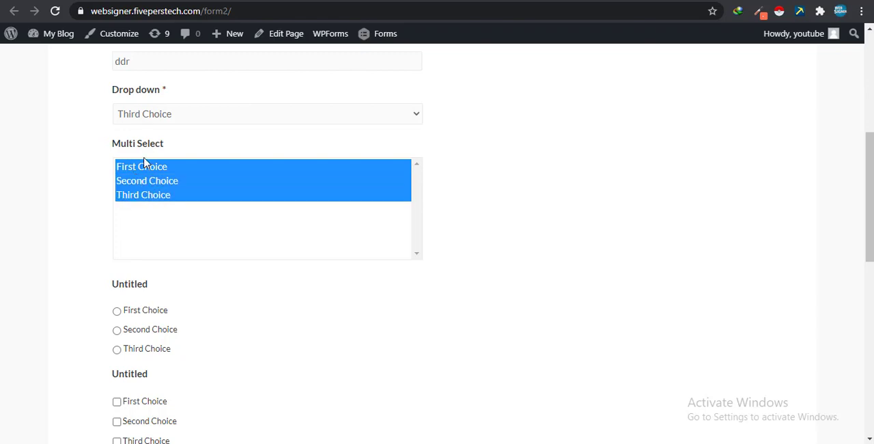
- Try all three options of the untitled radio button field, ending on First Choice
{"action": "left_click", "coordinate": [117, 310]}
{"action": "left_click", "coordinate": [117, 329]}
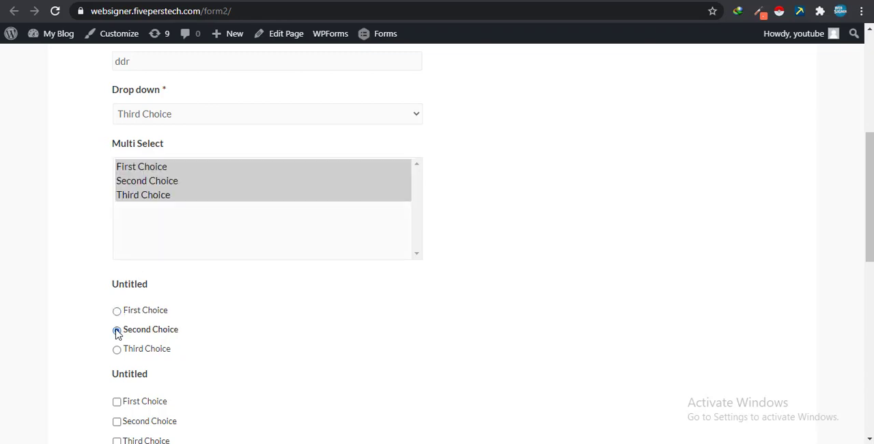
{"action": "left_click", "coordinate": [117, 348]}
{"action": "left_click", "coordinate": [117, 329]}
{"action": "left_click", "coordinate": [117, 311]}
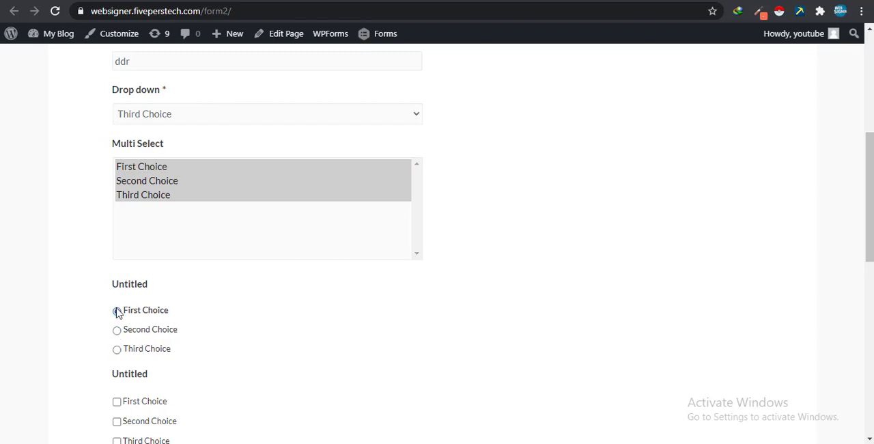
- Tick all three choices in the untitled checkbox field and set the radio button field to Second Choice
{"action": "scroll", "coordinate": [116, 311], "scroll_direction": "down", "scroll_amount": 2}
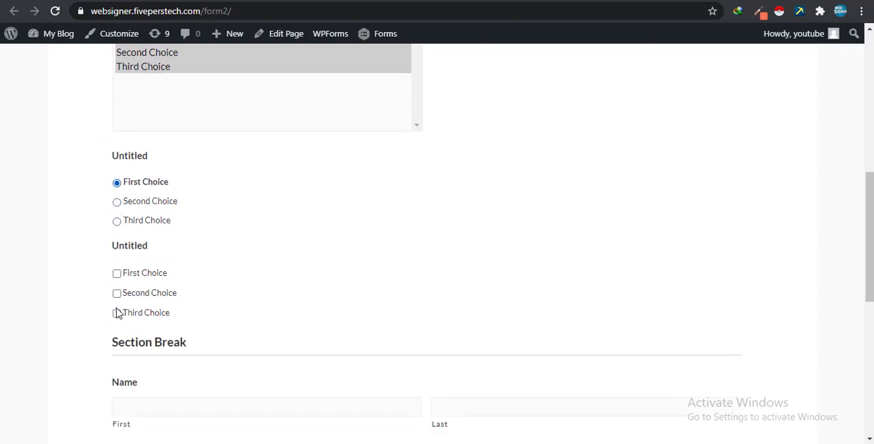
{"action": "left_click", "coordinate": [117, 273]}
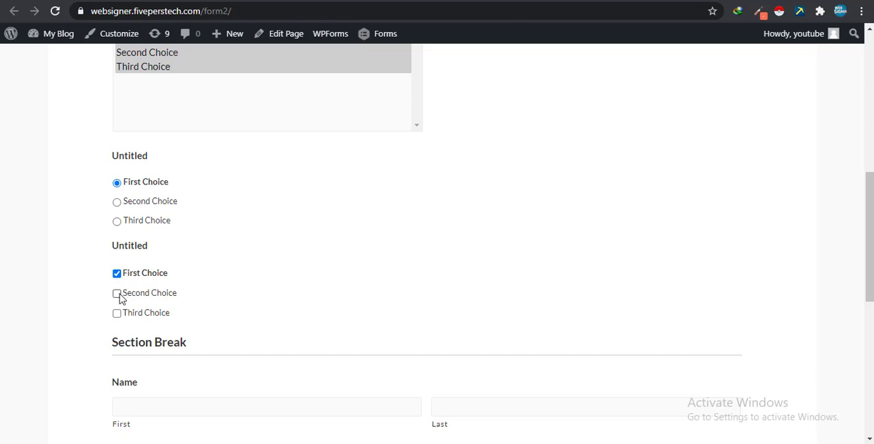
{"action": "left_click", "coordinate": [117, 293]}
{"action": "left_click", "coordinate": [117, 312]}
{"action": "scroll", "coordinate": [116, 316], "scroll_direction": "down", "scroll_amount": 2}
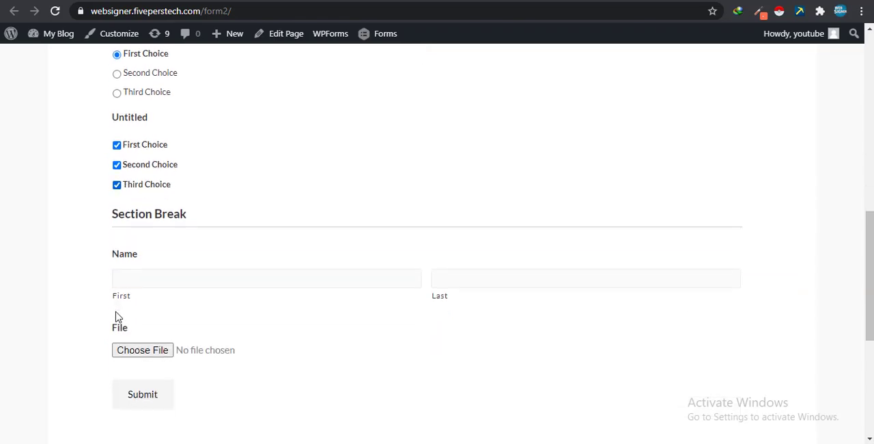
{"action": "scroll", "coordinate": [173, 204], "scroll_direction": "up", "scroll_amount": 2}
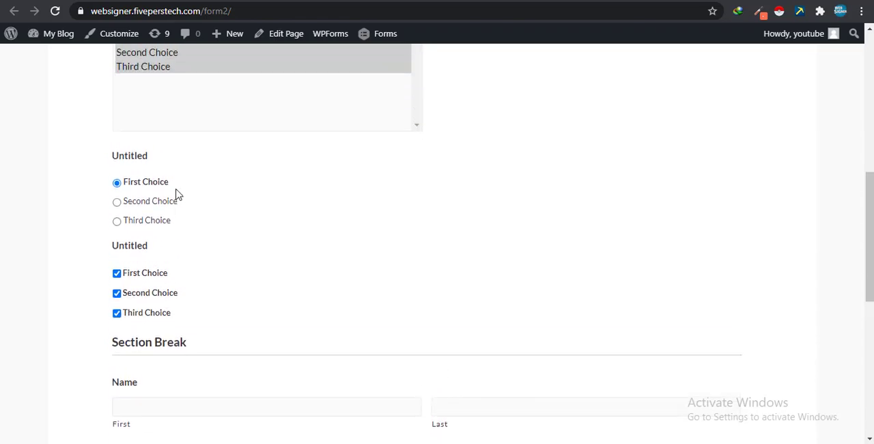
{"action": "left_click", "coordinate": [116, 203]}
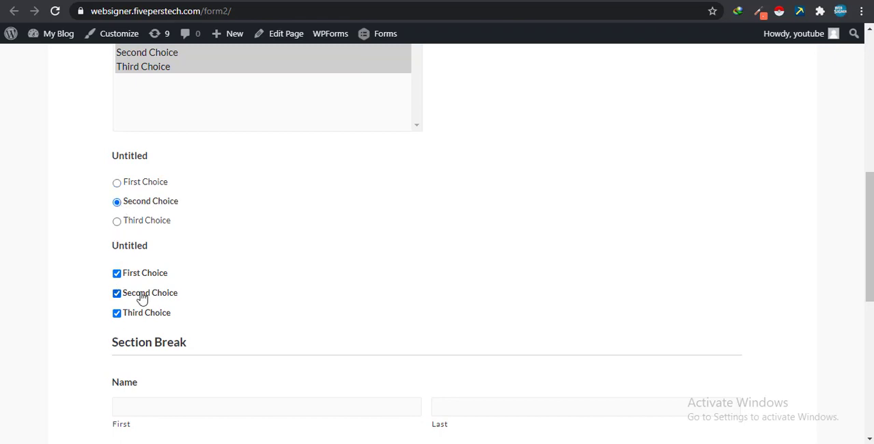
- Review the filled-in form, look at the file picker without choosing a file, and submit the form with the Name fields empty
{"action": "scroll", "coordinate": [147, 287], "scroll_direction": "down", "scroll_amount": 2}
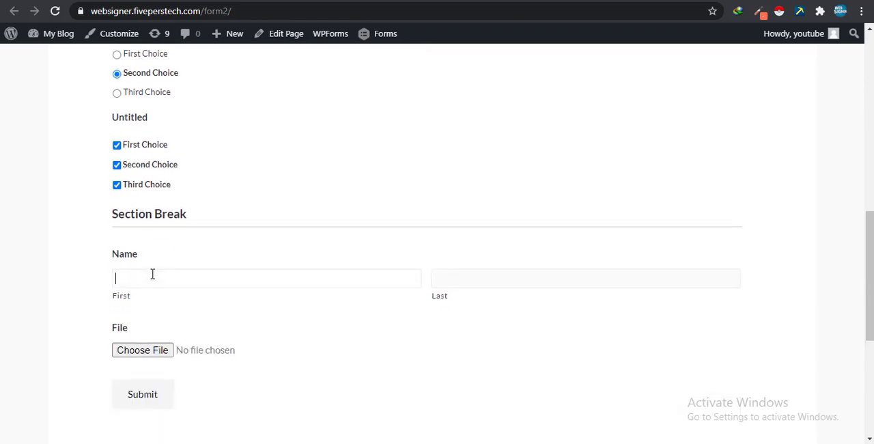
{"action": "left_click", "coordinate": [152, 274]}
{"action": "scroll", "coordinate": [152, 273], "scroll_direction": "up", "scroll_amount": 15}
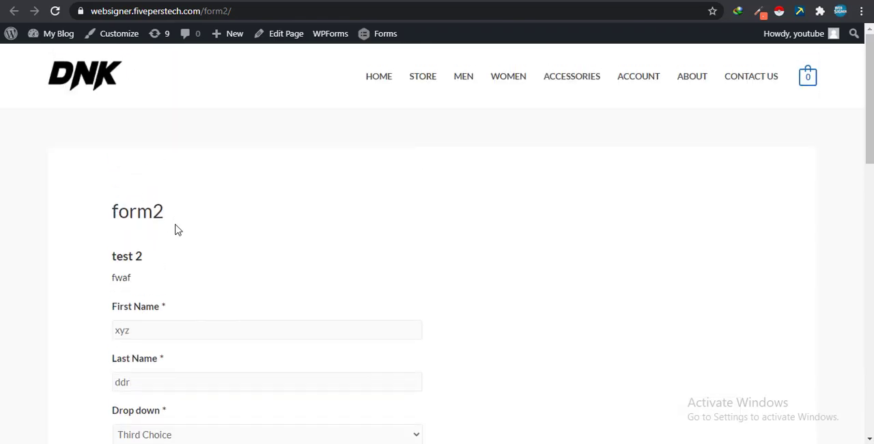
{"action": "scroll", "coordinate": [162, 309], "scroll_direction": "down", "scroll_amount": 4}
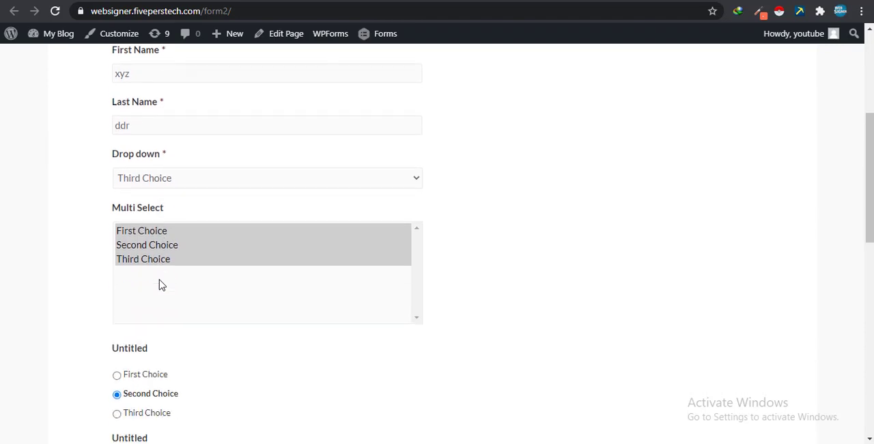
{"action": "scroll", "coordinate": [173, 314], "scroll_direction": "down", "scroll_amount": 3}
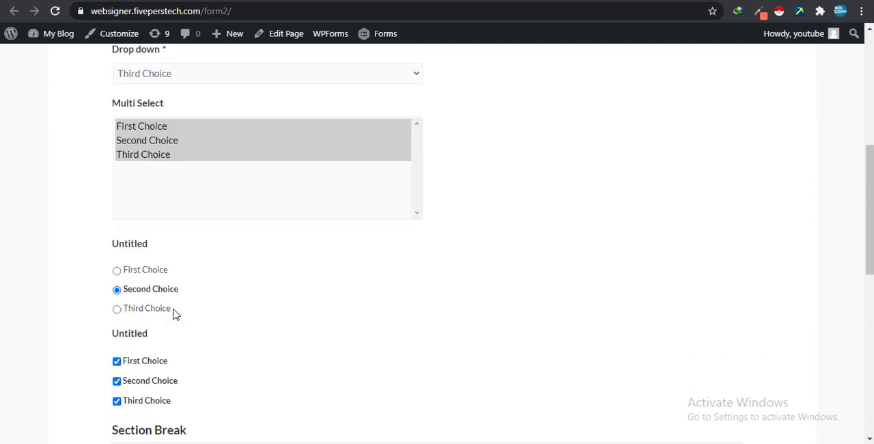
{"action": "scroll", "coordinate": [174, 314], "scroll_direction": "down", "scroll_amount": 3}
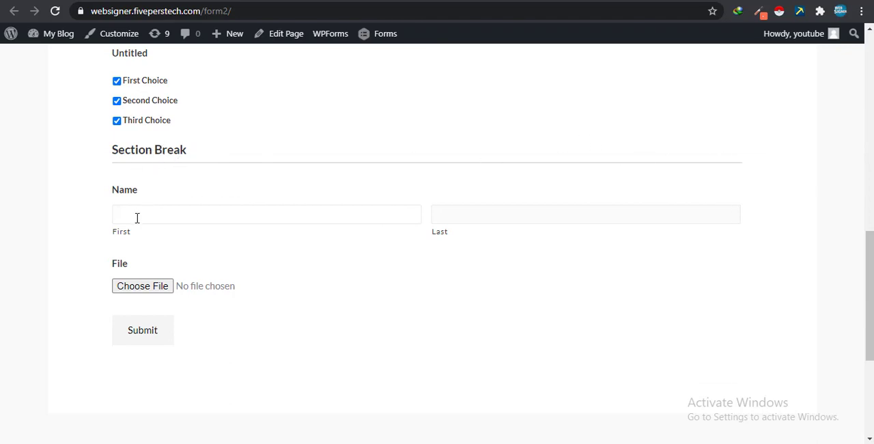
{"action": "left_click", "coordinate": [129, 287]}
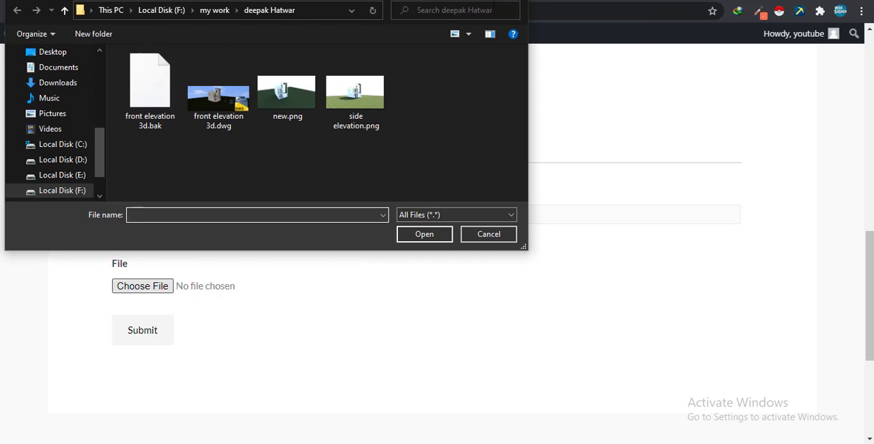
{"action": "key", "text": "Escape"}
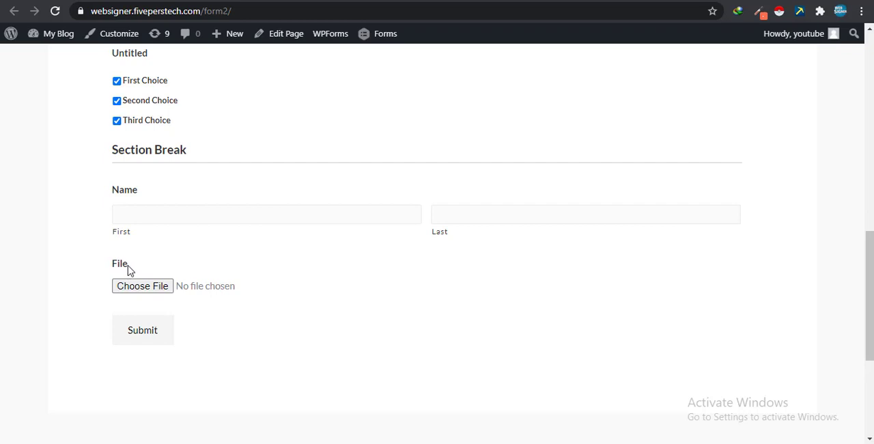
{"action": "left_click", "coordinate": [143, 332]}
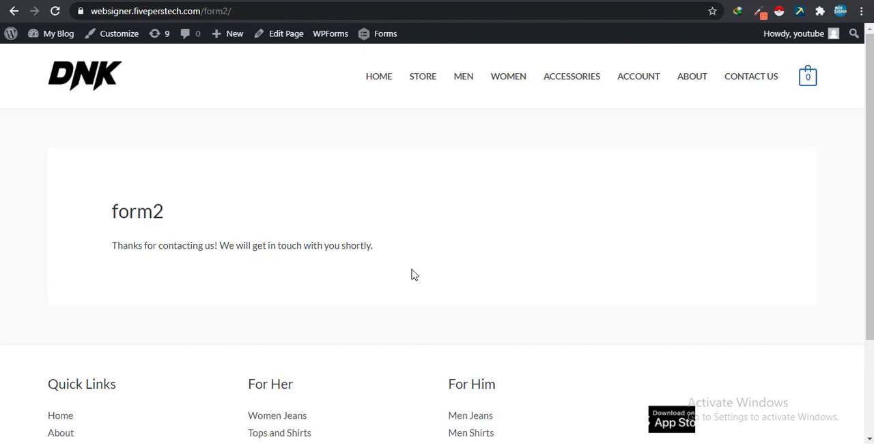
- Return to the Forms list in the WordPress admin and open the submitted entry of test 2
{"action": "left_click", "coordinate": [253, 1]}
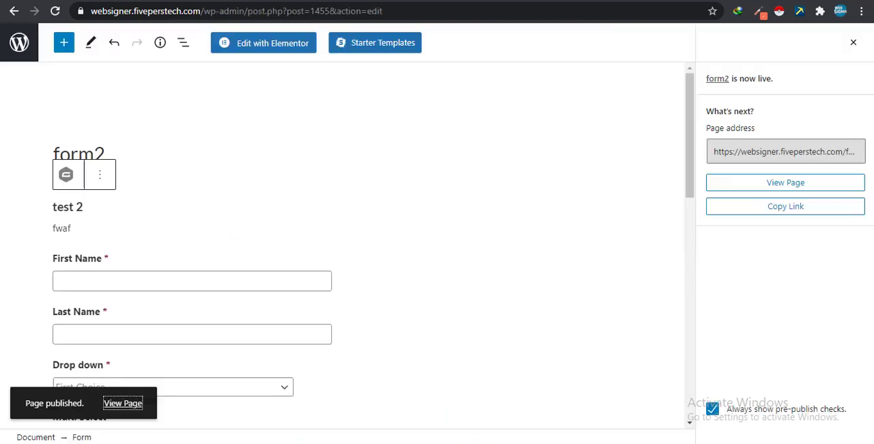
{"action": "left_click", "coordinate": [12, 14]}
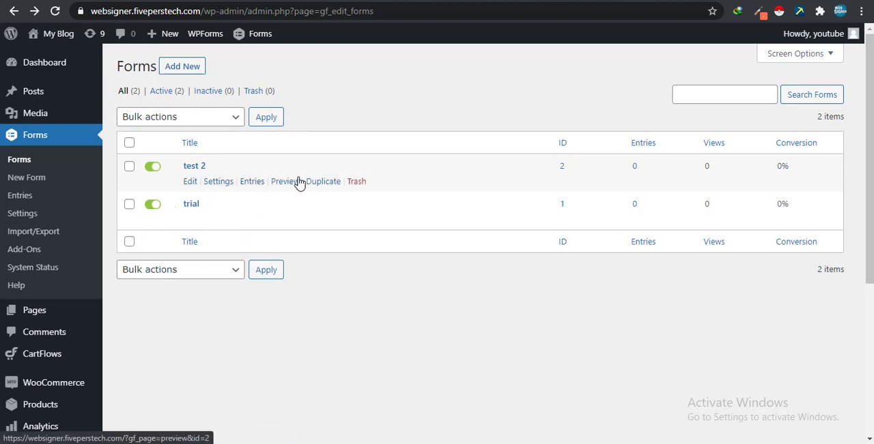
{"action": "left_click", "coordinate": [260, 189]}
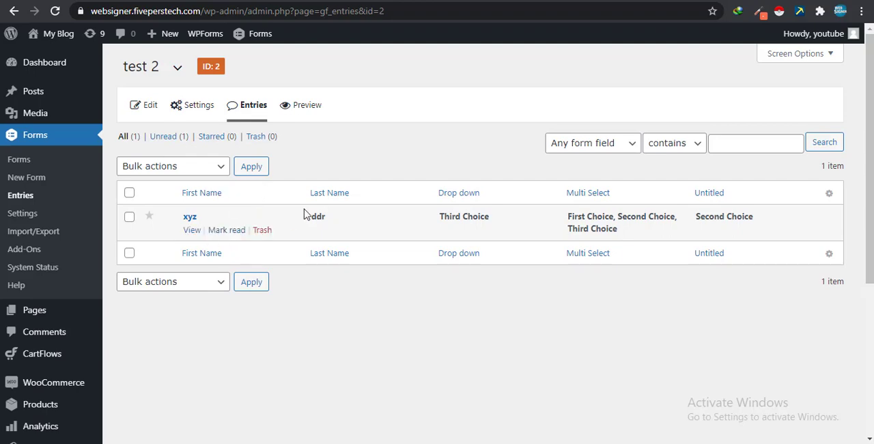
{"action": "left_click", "coordinate": [192, 232]}
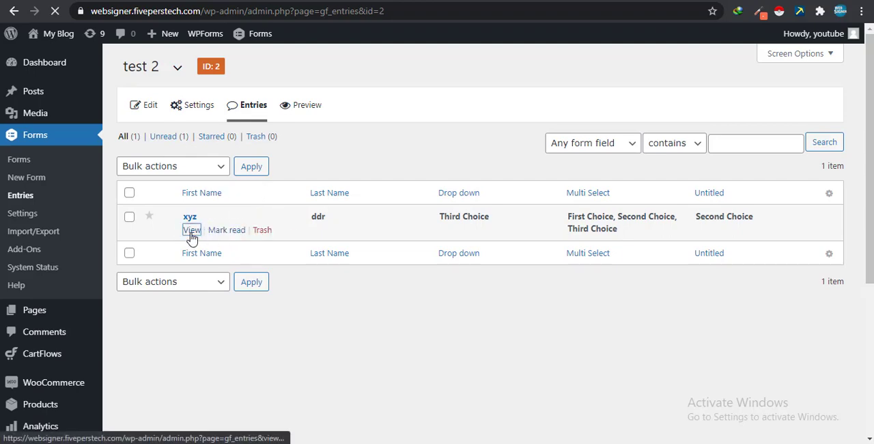
- Examine the submitted field values, the Notes section and its bulk actions in the test 2 entry
{"action": "scroll", "coordinate": [183, 227], "scroll_direction": "down", "scroll_amount": 2}
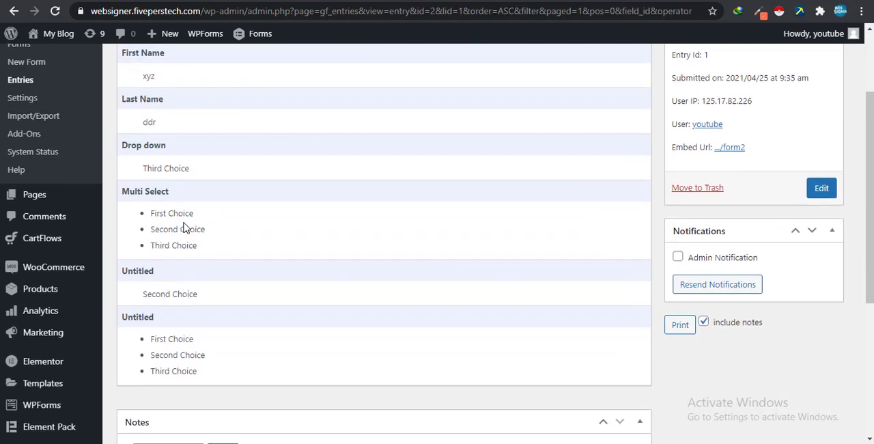
{"action": "scroll", "coordinate": [183, 225], "scroll_direction": "down", "scroll_amount": 2}
{"action": "scroll", "coordinate": [183, 221], "scroll_direction": "up", "scroll_amount": 2}
{"action": "scroll", "coordinate": [184, 222], "scroll_direction": "down", "scroll_amount": 3}
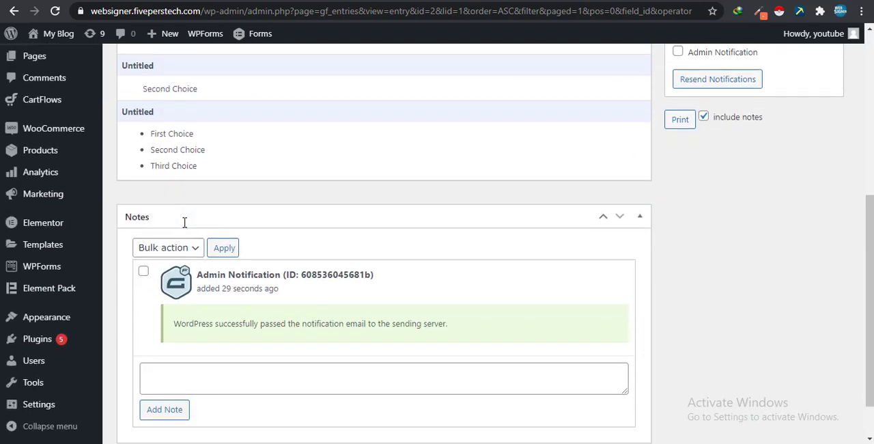
{"action": "left_click", "coordinate": [193, 247]}
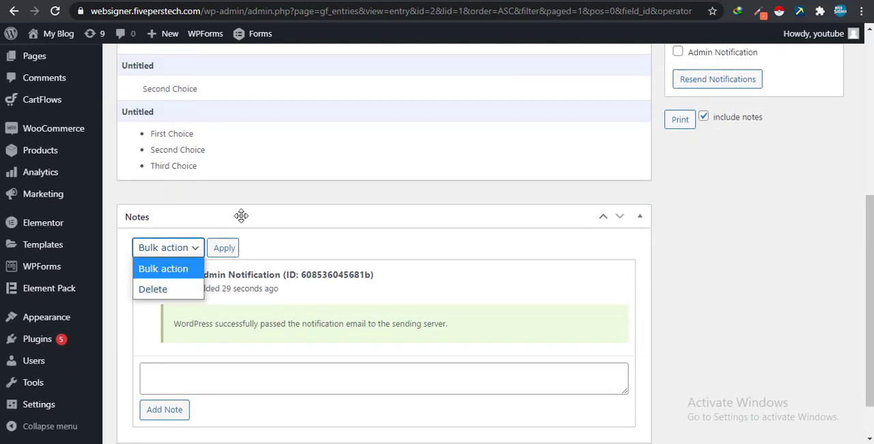
{"action": "left_click", "coordinate": [318, 211]}
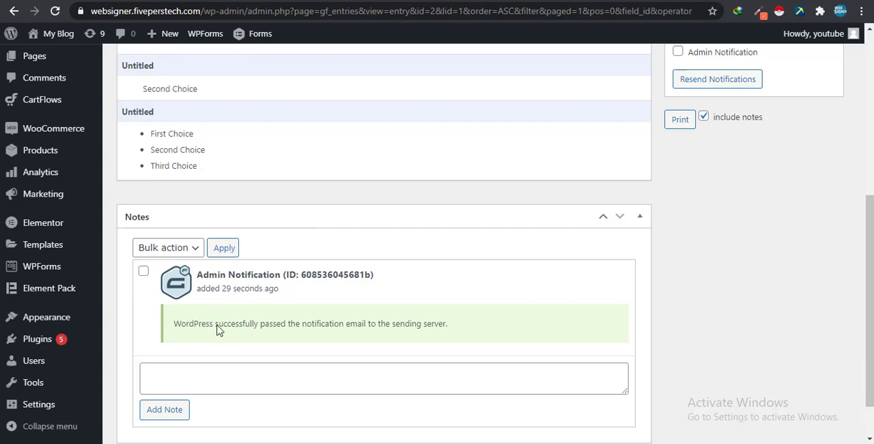
{"action": "left_click", "coordinate": [224, 252]}
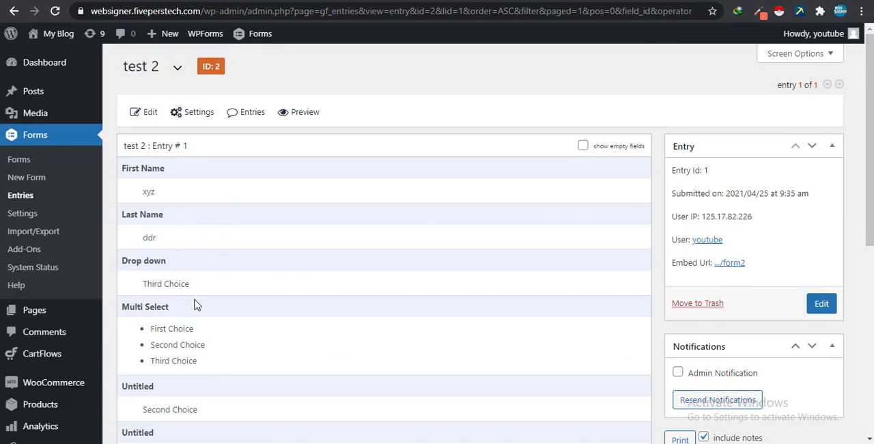
{"action": "scroll", "coordinate": [680, 273], "scroll_direction": "down", "scroll_amount": 5}
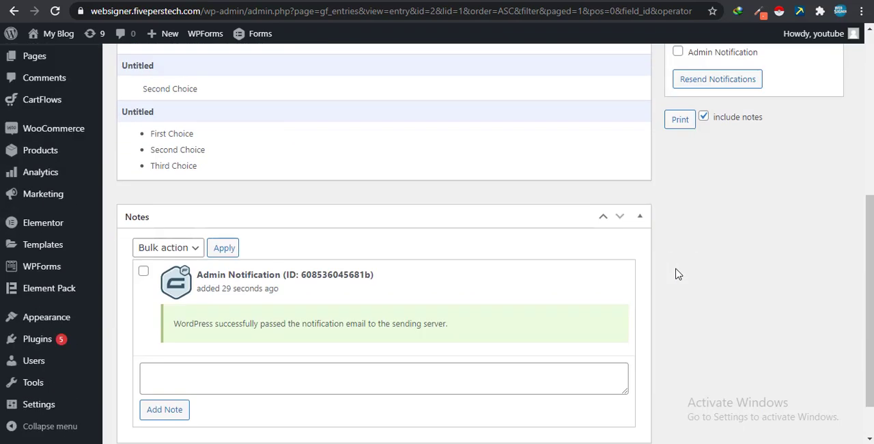
- Open the print preview of the test 2 entry with notes included and cancel printing
{"action": "scroll", "coordinate": [676, 270], "scroll_direction": "up", "scroll_amount": 2}
{"action": "left_click", "coordinate": [678, 260]}
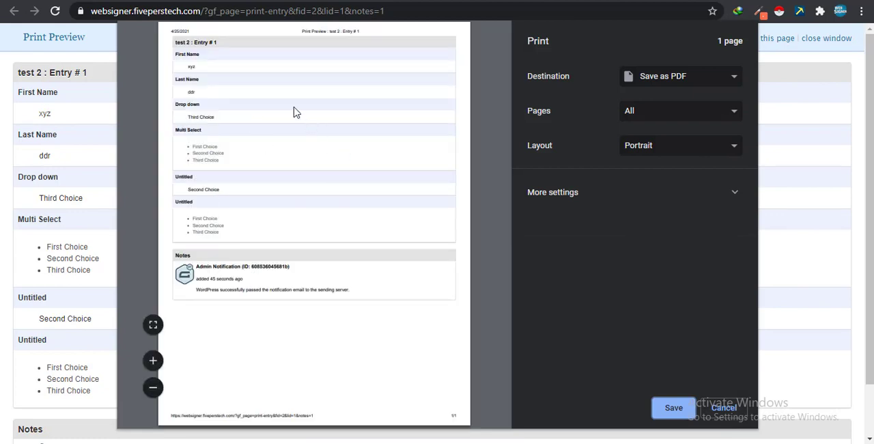
{"action": "left_click", "coordinate": [728, 407]}
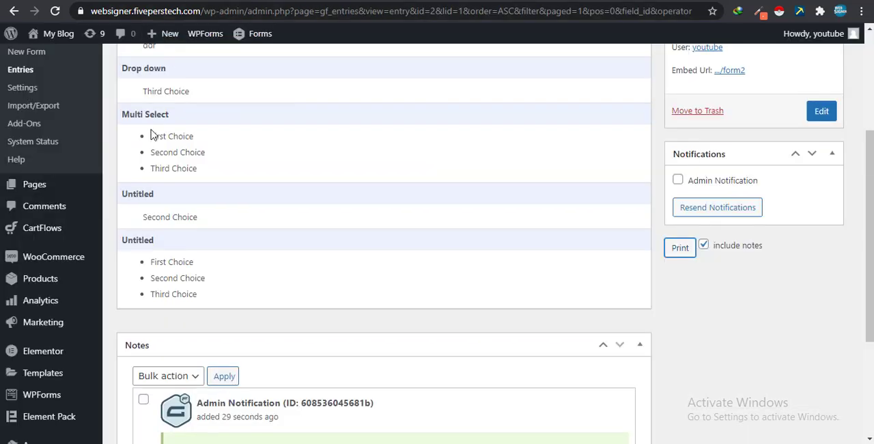
- Return to the Forms list and open the Confirmations settings of the form test 2
{"action": "scroll", "coordinate": [152, 135], "scroll_direction": "up", "scroll_amount": 3}
{"action": "left_click", "coordinate": [33, 162]}
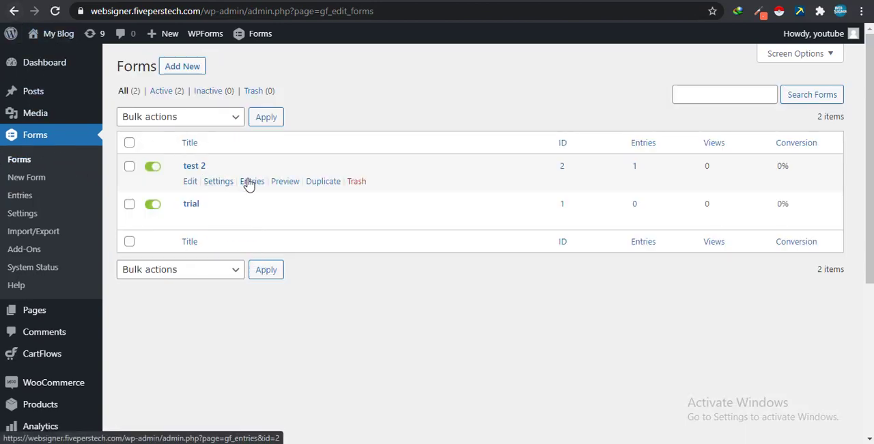
{"action": "mouse_move", "coordinate": [225, 185]}
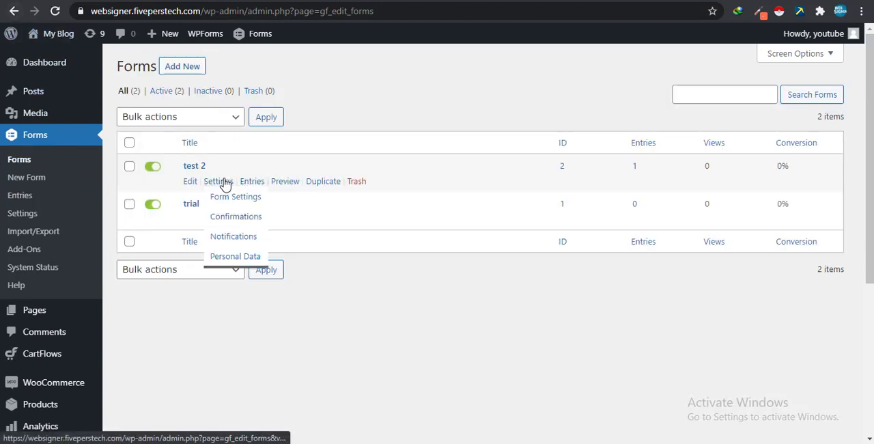
{"action": "left_click", "coordinate": [227, 216]}
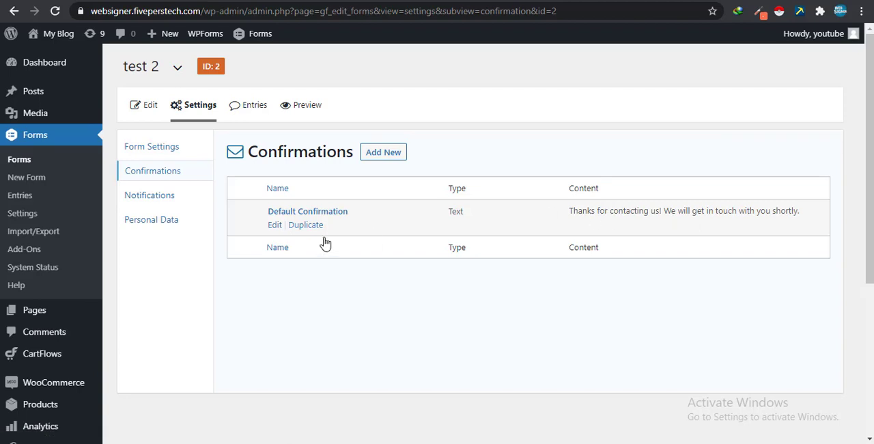
- Edit the Default Confirmation of test 2, remove the word "shortly." from the end of its message and save the confirmation
{"action": "left_click", "coordinate": [276, 226]}
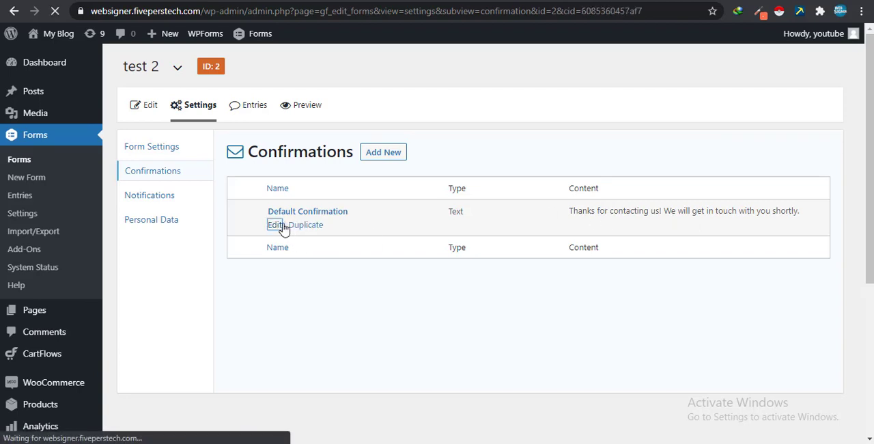
{"action": "scroll", "coordinate": [495, 220], "scroll_direction": "down", "scroll_amount": 1}
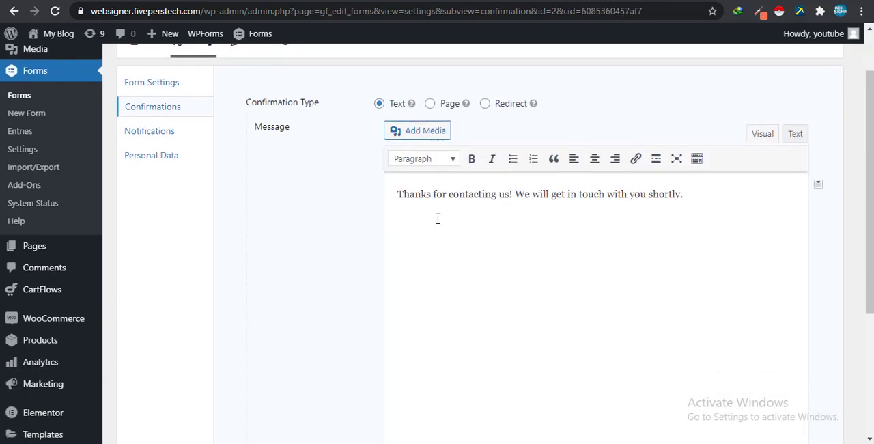
{"action": "left_click_drag", "start_coordinate": [736, 192], "coordinate": [365, 235]}
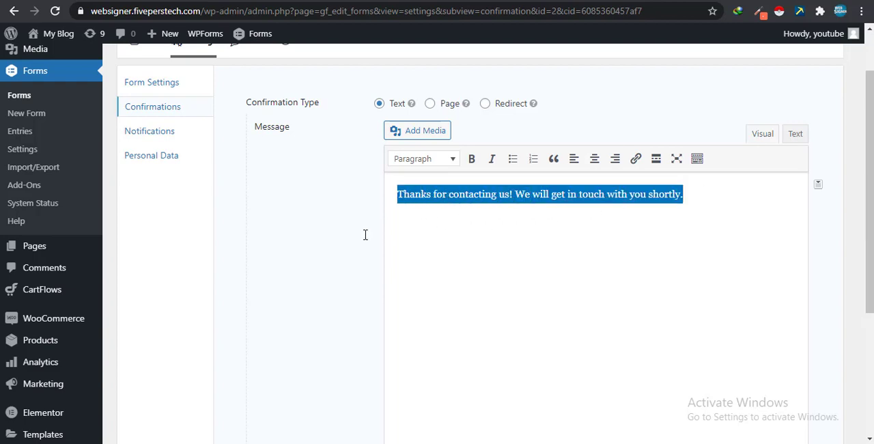
{"action": "left_click", "coordinate": [652, 197]}
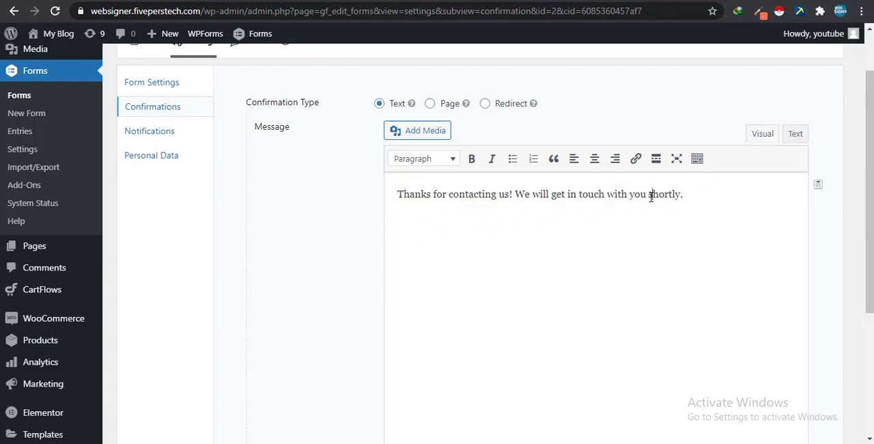
{"action": "left_click_drag", "start_coordinate": [650, 197], "coordinate": [783, 183]}
{"action": "key", "text": "BackSpace"}
{"action": "scroll", "coordinate": [417, 238], "scroll_direction": "down", "scroll_amount": 5}
{"action": "left_click", "coordinate": [293, 313]}
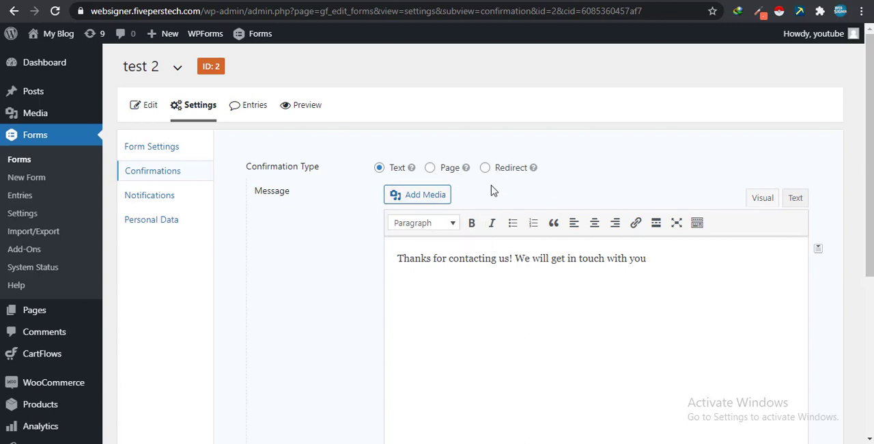
- Open the Notifications settings of test 2, start a new notification and look through its blank setup fields
{"action": "left_click", "coordinate": [157, 195]}
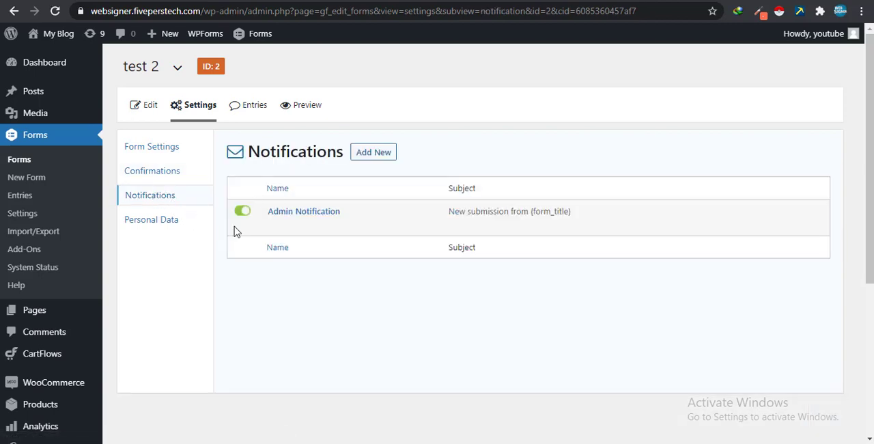
{"action": "mouse_move", "coordinate": [347, 225]}
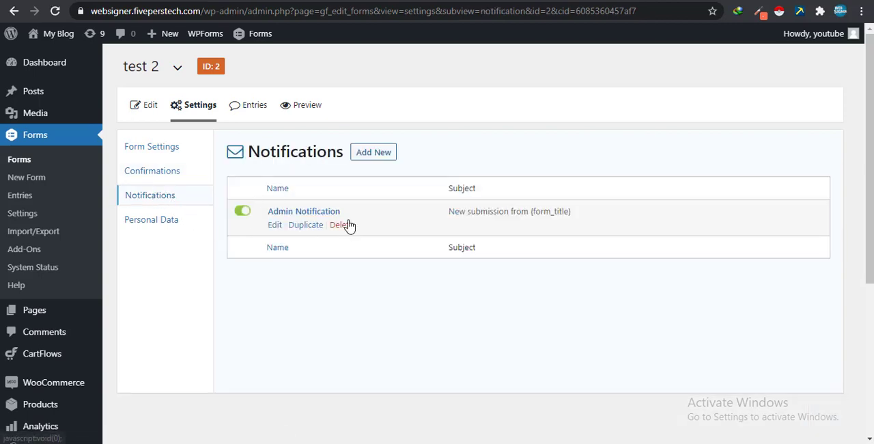
{"action": "left_click", "coordinate": [368, 153]}
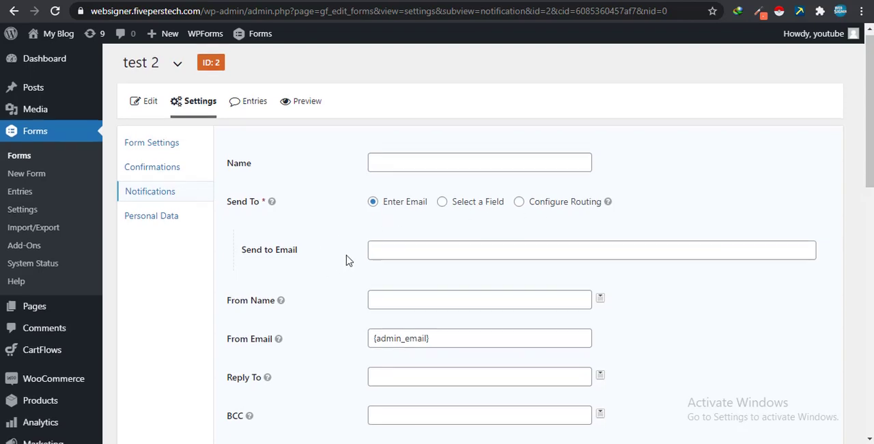
{"action": "scroll", "coordinate": [347, 260], "scroll_direction": "down", "scroll_amount": 7}
{"action": "scroll", "coordinate": [347, 259], "scroll_direction": "down", "scroll_amount": 3}
{"action": "scroll", "coordinate": [279, 383], "scroll_direction": "up", "scroll_amount": 10}
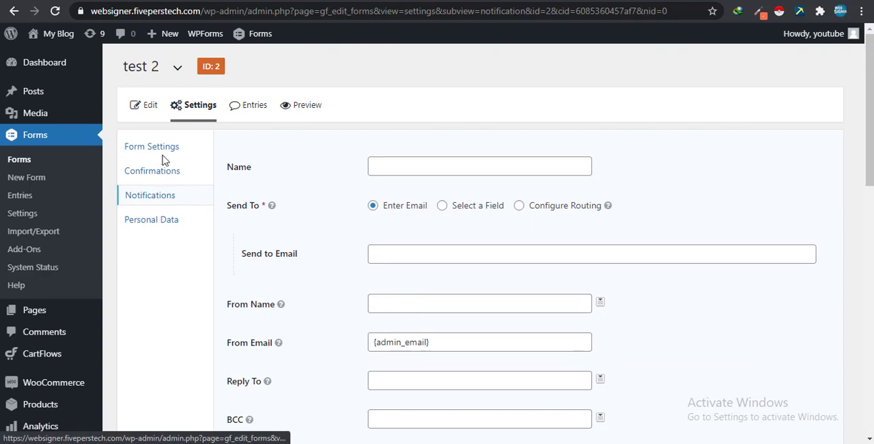
- Open the Form Settings of test 2 and review the layout, button, save and continue, restriction and form options
{"action": "left_click", "coordinate": [162, 155]}
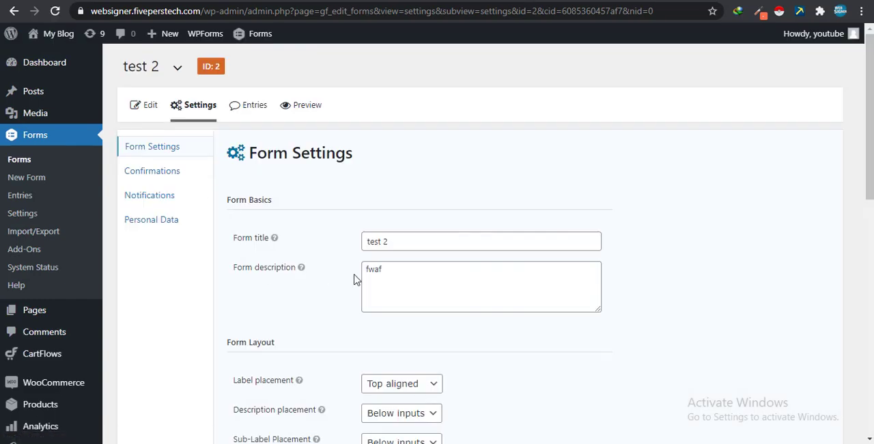
{"action": "scroll", "coordinate": [378, 258], "scroll_direction": "down", "scroll_amount": 2}
{"action": "scroll", "coordinate": [389, 203], "scroll_direction": "down", "scroll_amount": 3}
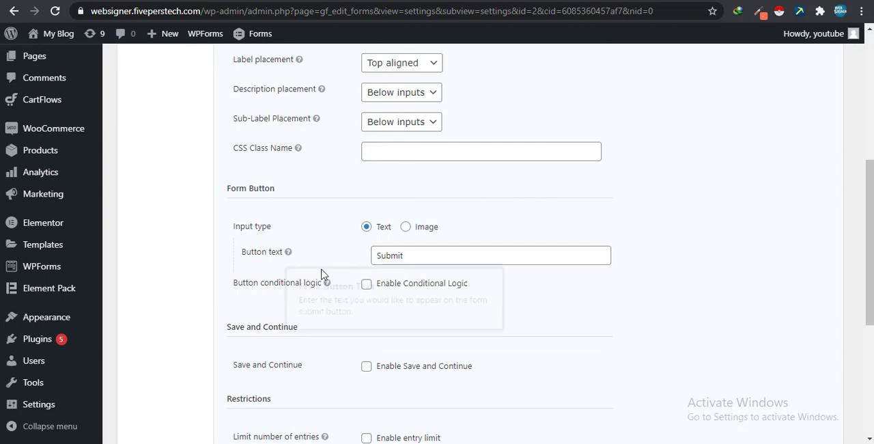
{"action": "scroll", "coordinate": [328, 273], "scroll_direction": "down", "scroll_amount": 3}
{"action": "scroll", "coordinate": [349, 237], "scroll_direction": "down", "scroll_amount": 1}
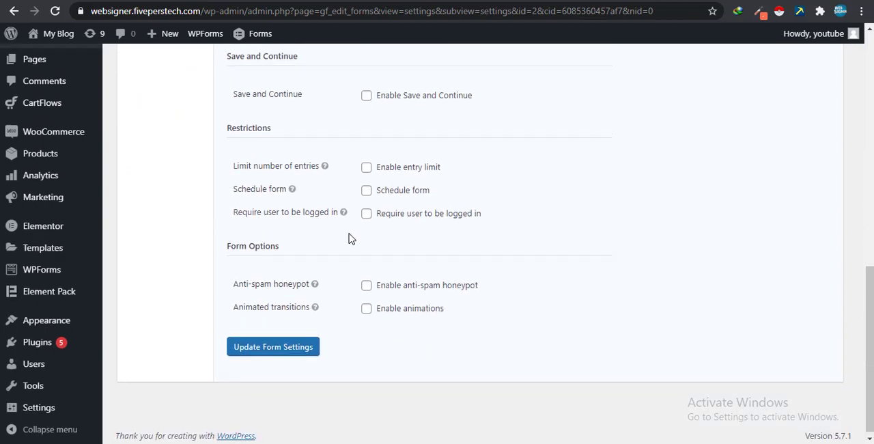
{"action": "scroll", "coordinate": [349, 236], "scroll_direction": "up", "scroll_amount": 10}
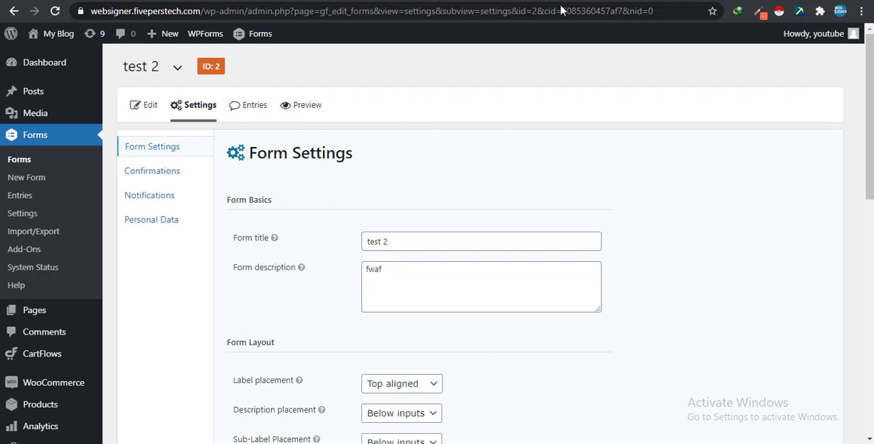